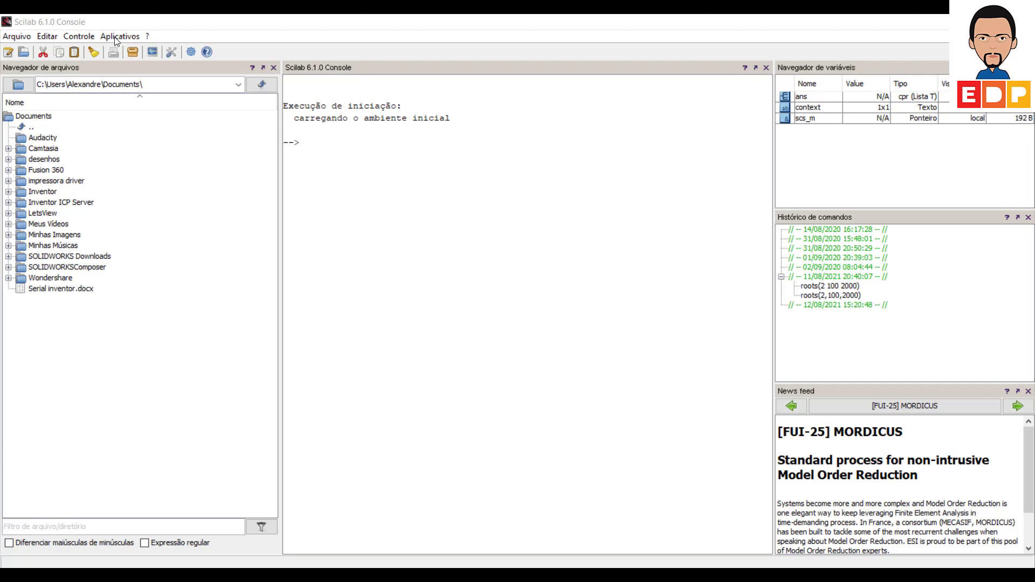
# - Launch the Xcos editor with an empty diagram and its palette browser
pyautogui.click(116, 37)
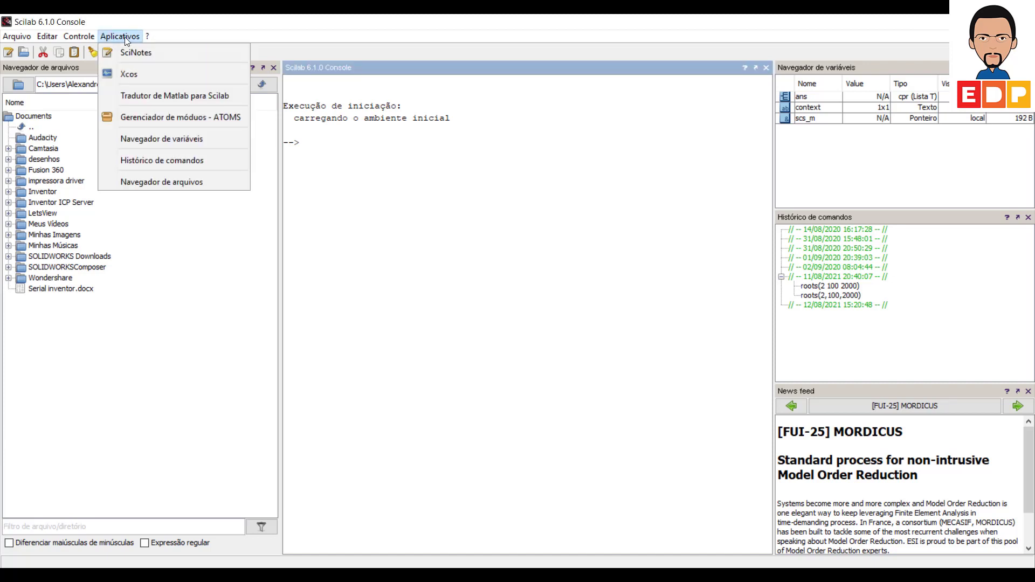
pyautogui.click(127, 76)
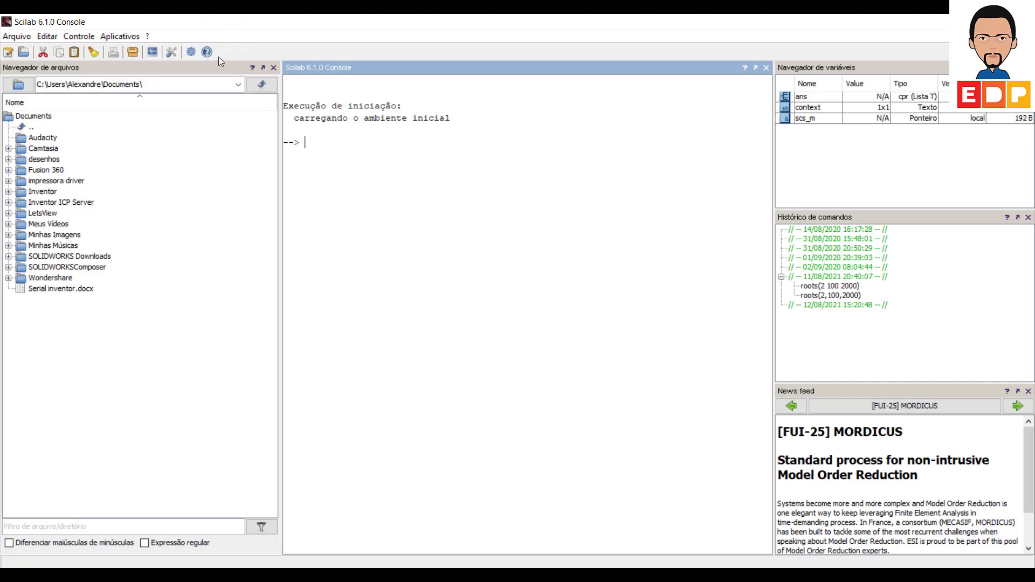
pyautogui.click(151, 53)
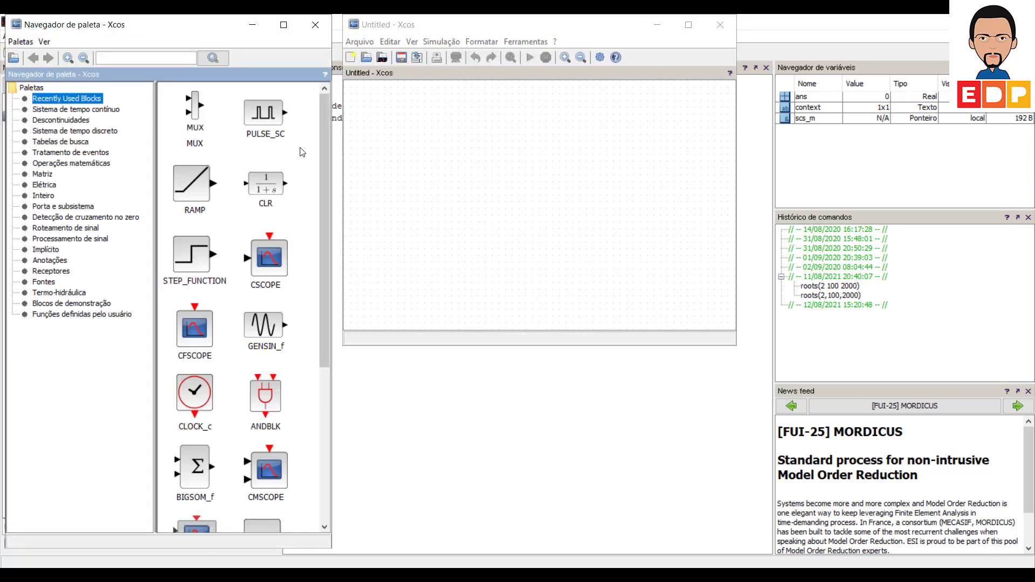
# - Place a STEP_FUNCTION block from the Fontes palette on the left side of the empty diagram
pyautogui.click(215, 186)
pyautogui.click(45, 282)
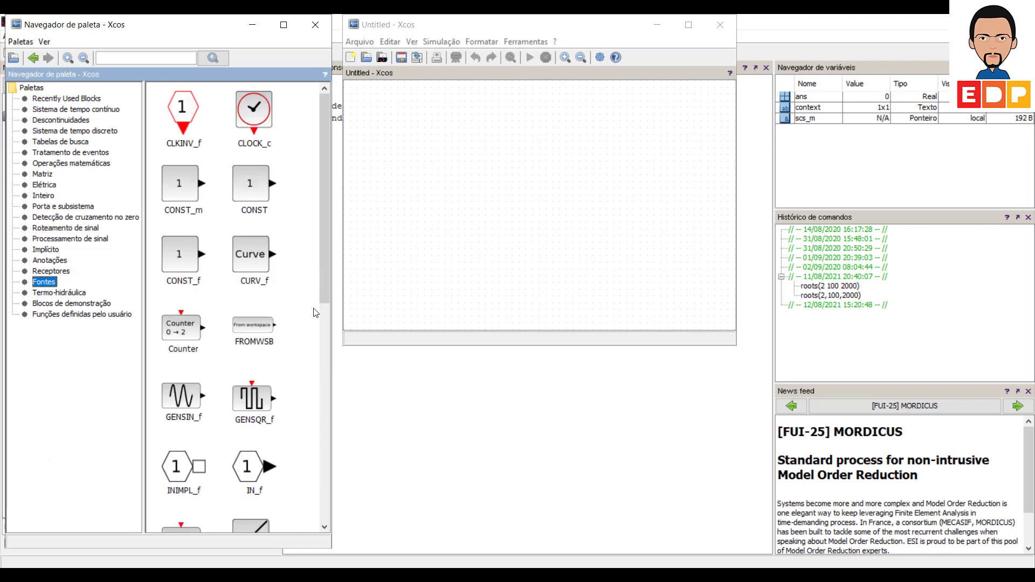
pyautogui.scroll(-3, 266, 372)
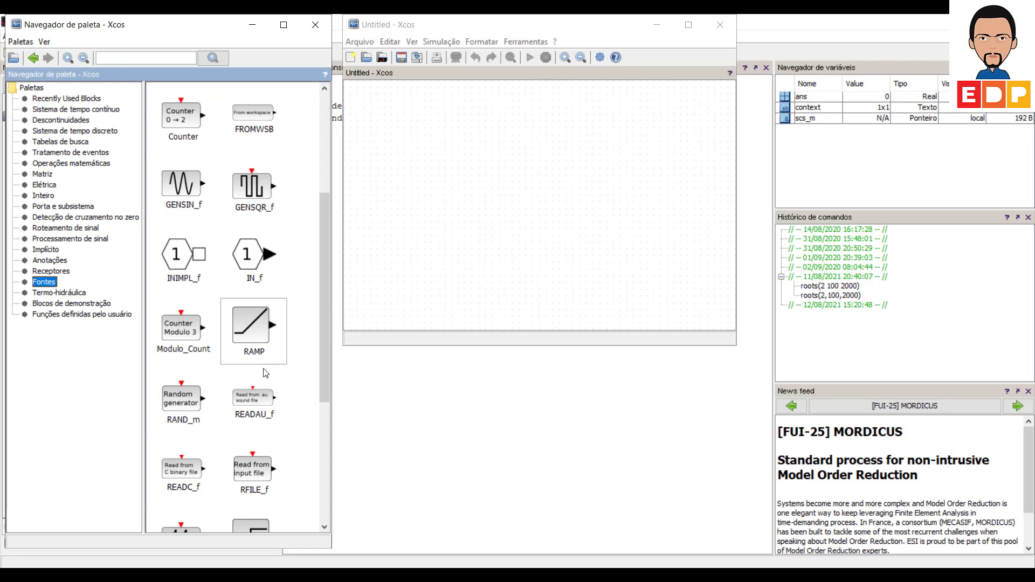
pyautogui.scroll(-3, 265, 373)
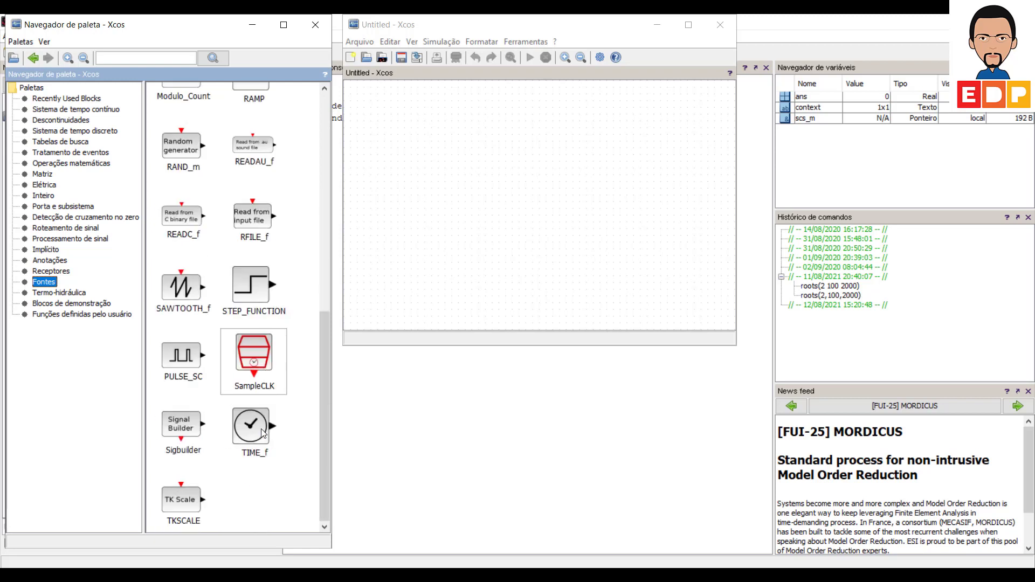
pyautogui.click(258, 298)
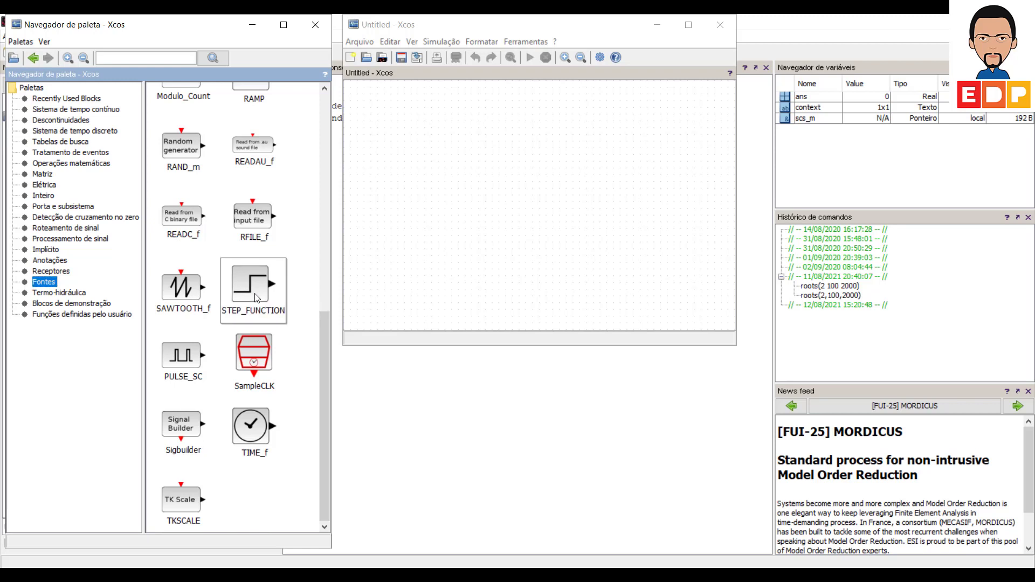
pyautogui.moveTo(257, 298); pyautogui.dragTo(421, 202)
pyautogui.click(549, 261)
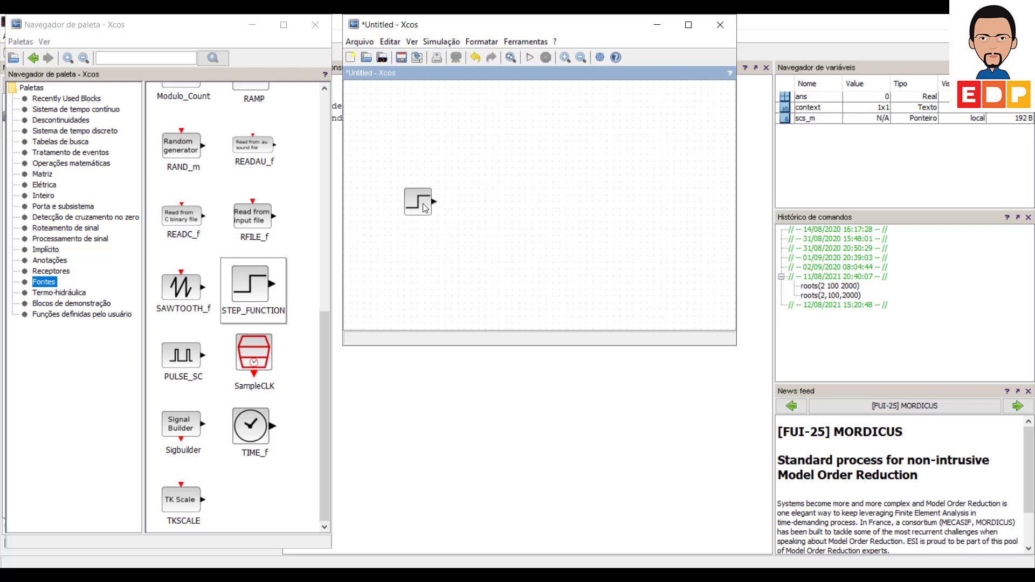
pyautogui.moveTo(408, 214); pyautogui.dragTo(410, 212)
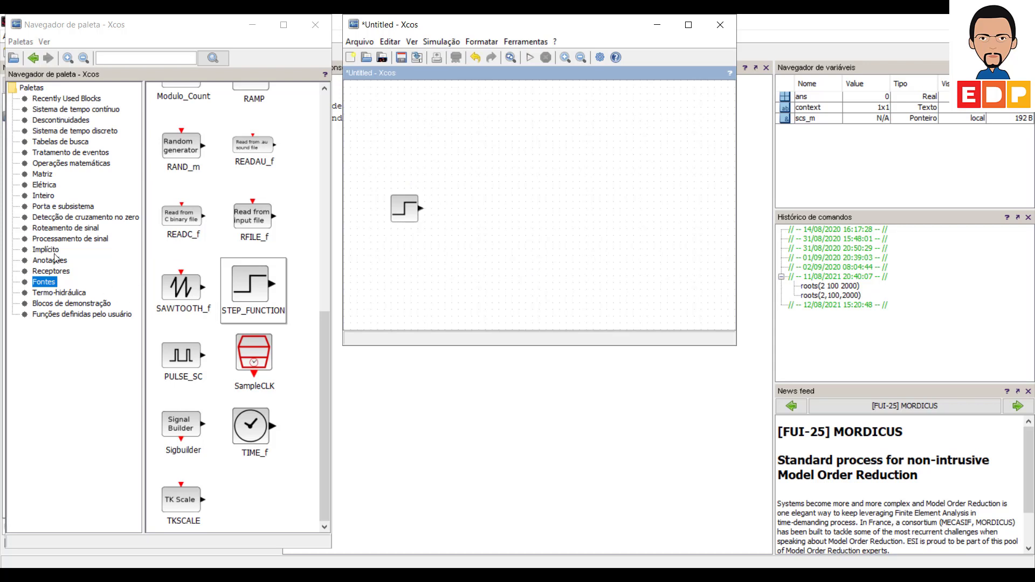
# - Add a CLR transfer function block from the Sistema de tempo contínuo palette, level with the step block on its right
pyautogui.click(84, 111)
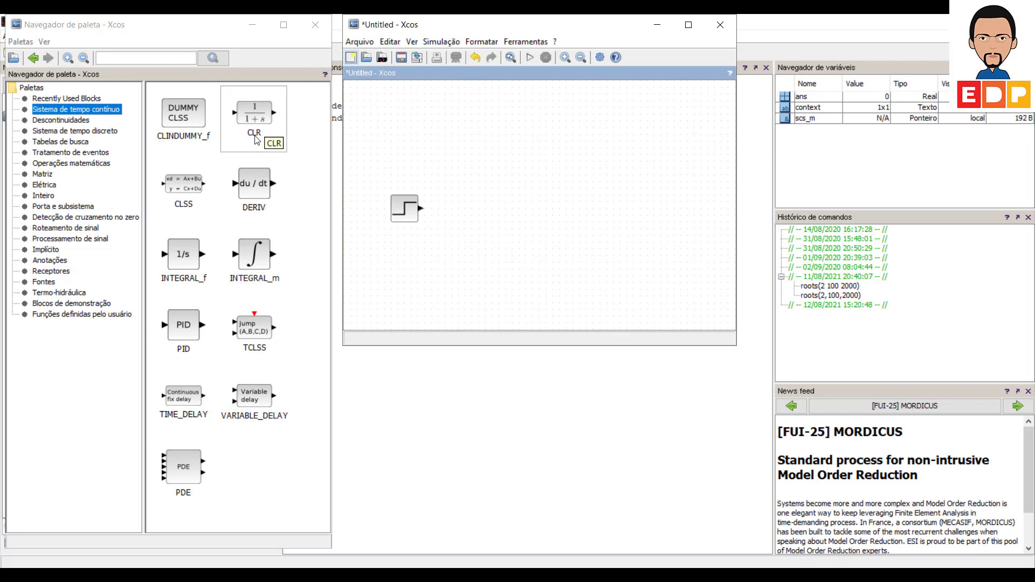
pyautogui.moveTo(257, 140); pyautogui.dragTo(489, 214)
pyautogui.click(539, 239)
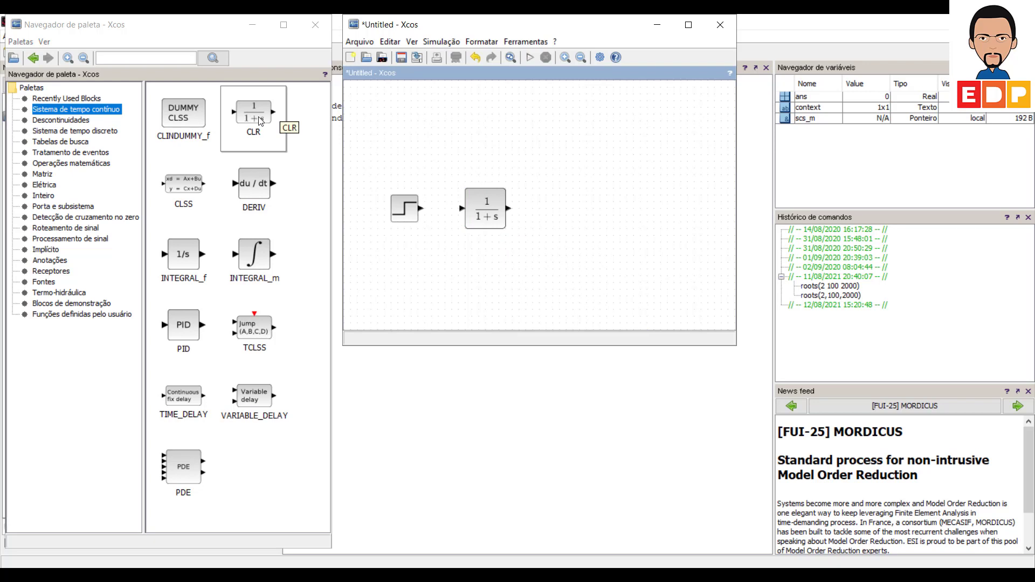
pyautogui.moveTo(479, 219)
# - Add a MUX block from the Roteamento de sinal palette to the right of the transfer function block
pyautogui.click(49, 231)
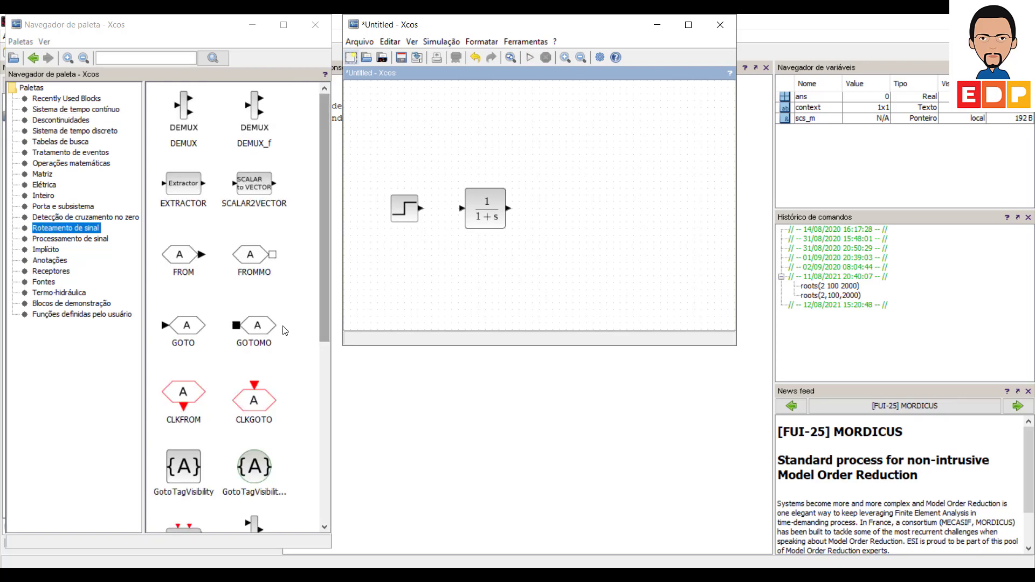
pyautogui.scroll(-3, 286, 325)
pyautogui.scroll(-3, 287, 326)
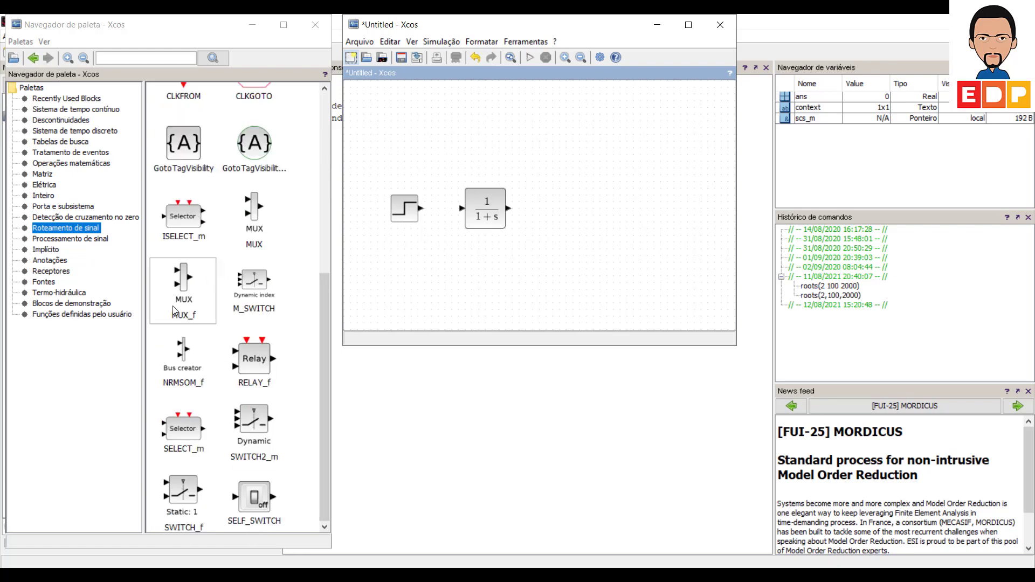
pyautogui.click(255, 217)
pyautogui.moveTo(254, 217); pyautogui.dragTo(528, 224)
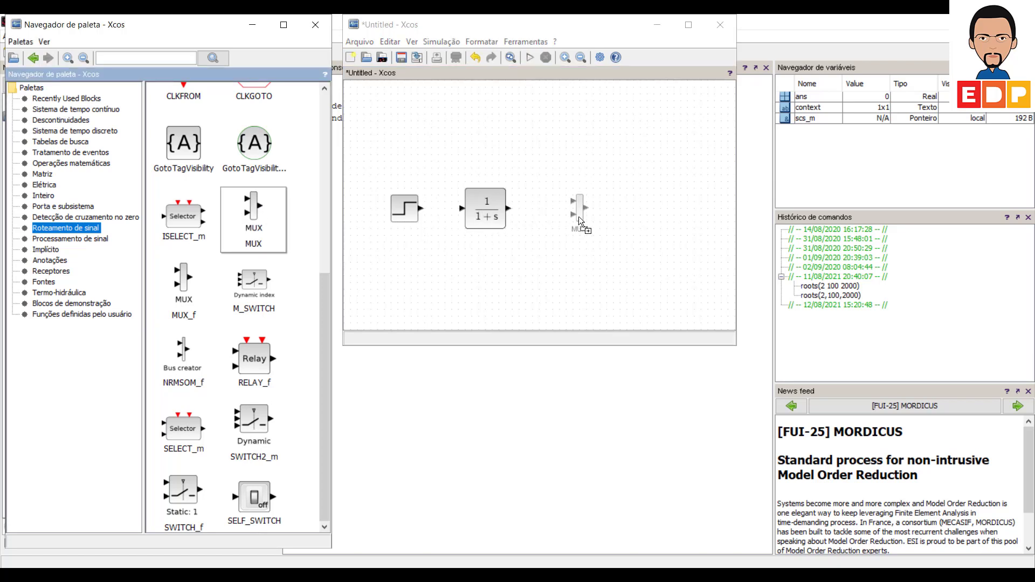
pyautogui.moveTo(563, 211); pyautogui.dragTo(564, 210)
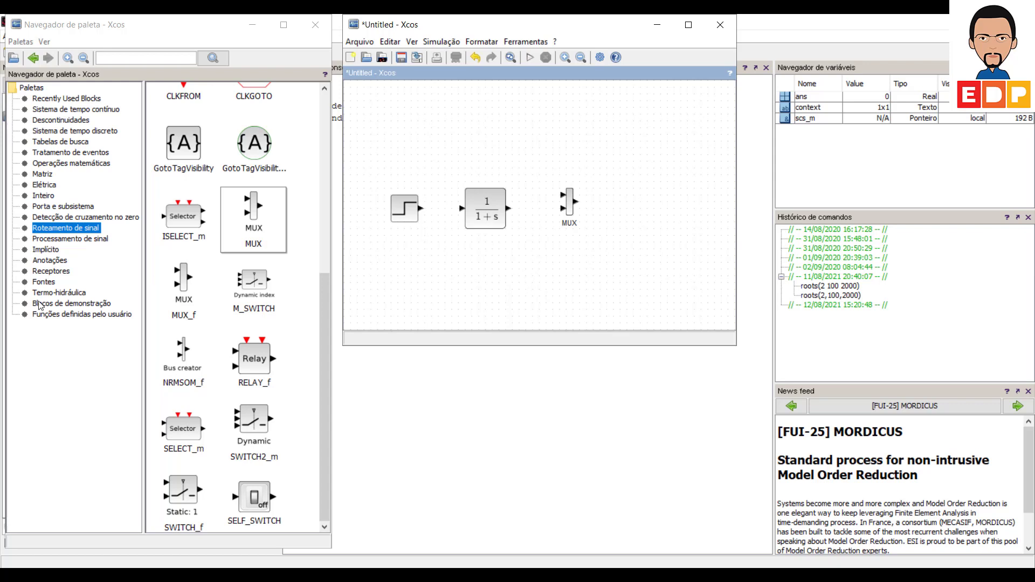
pyautogui.moveTo(401, 221)
# - Add a CSCOPE block from the Receptores palette to the right of the MUX
pyautogui.click(63, 275)
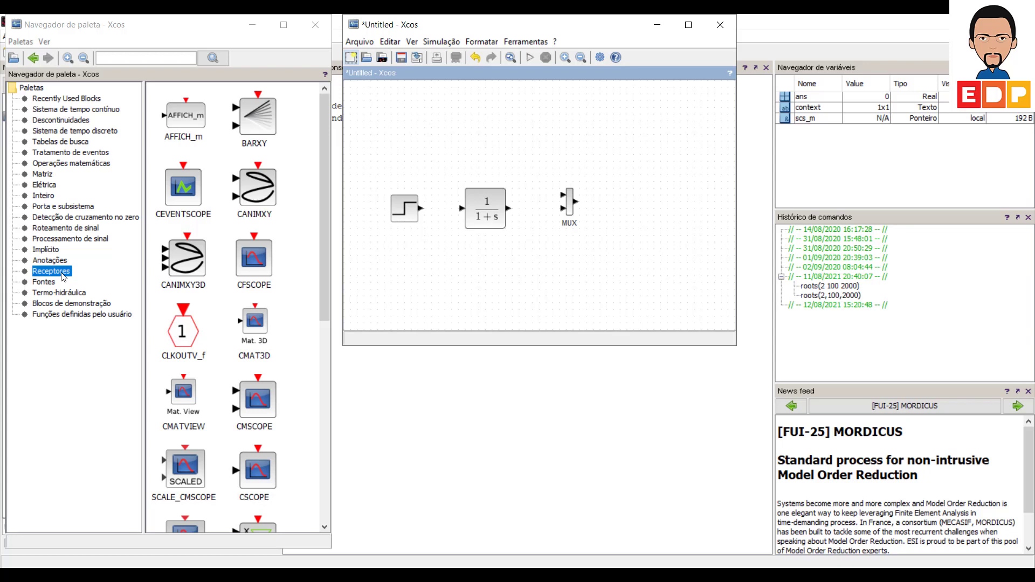
pyautogui.scroll(-1, 265, 457)
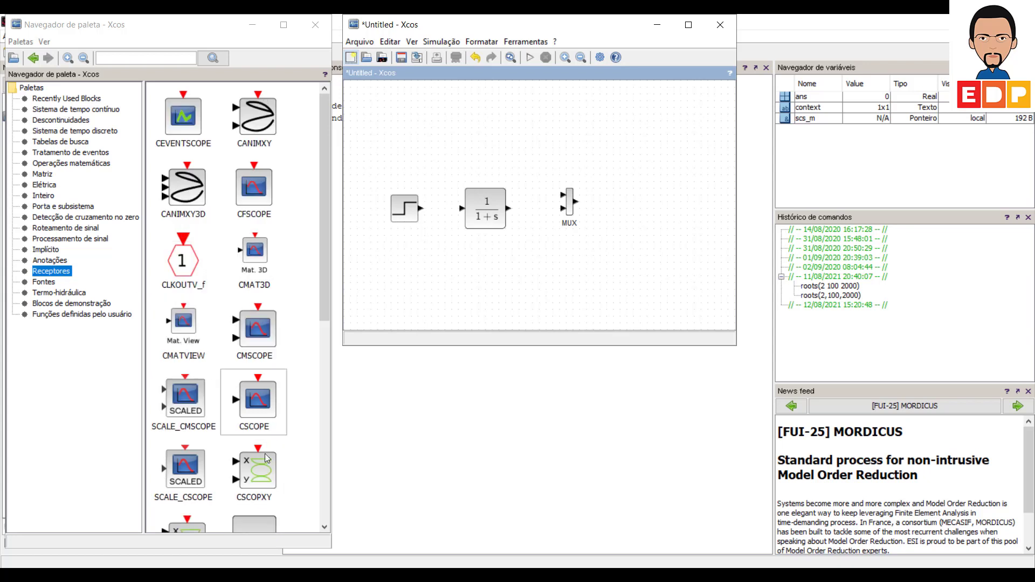
pyautogui.scroll(-1, 264, 454)
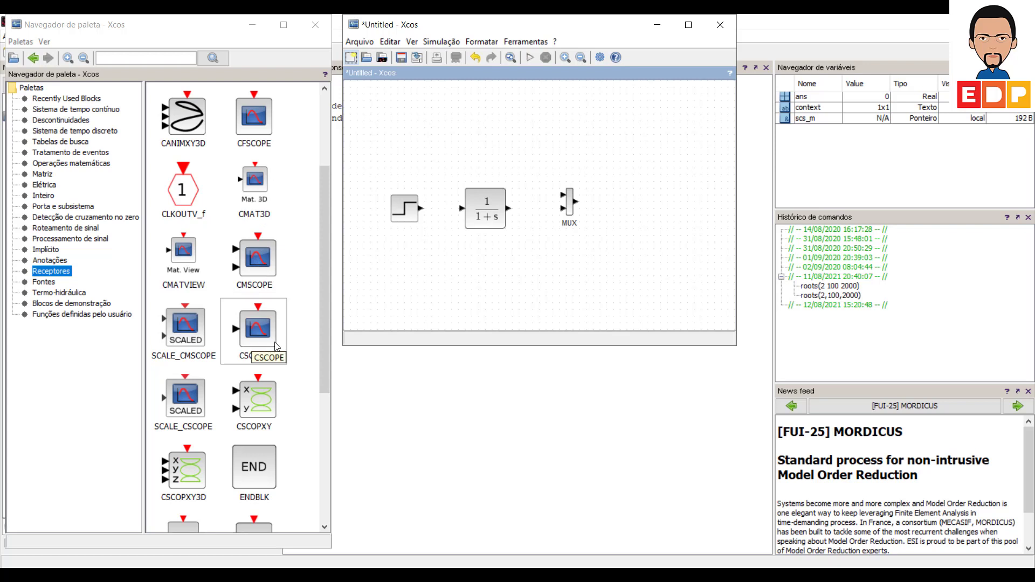
pyautogui.moveTo(253, 342); pyautogui.dragTo(647, 203)
pyautogui.click(636, 256)
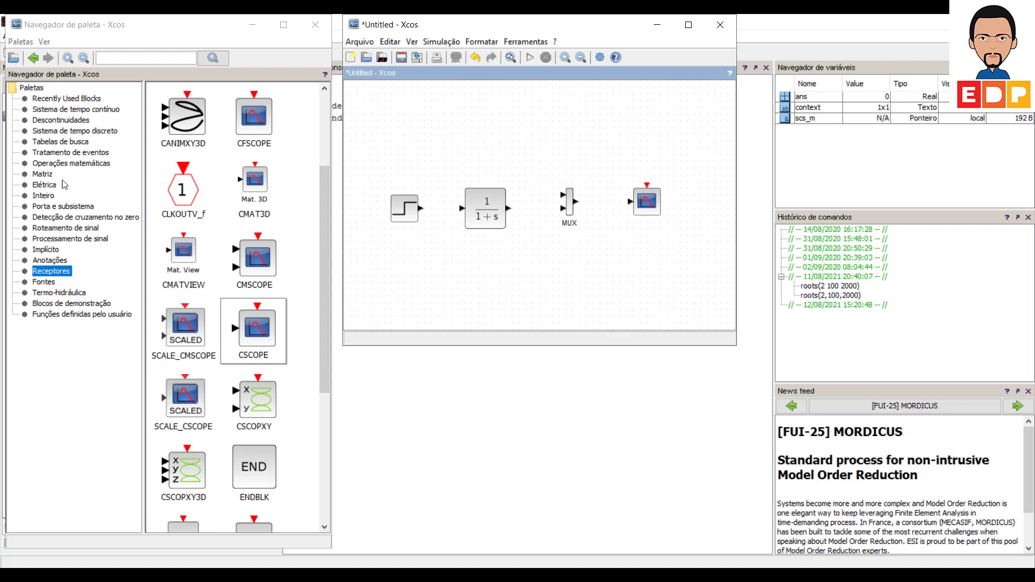
# - Add a CLOCK_c block from the Fontes palette directly above the CSCOPE block
pyautogui.click(52, 285)
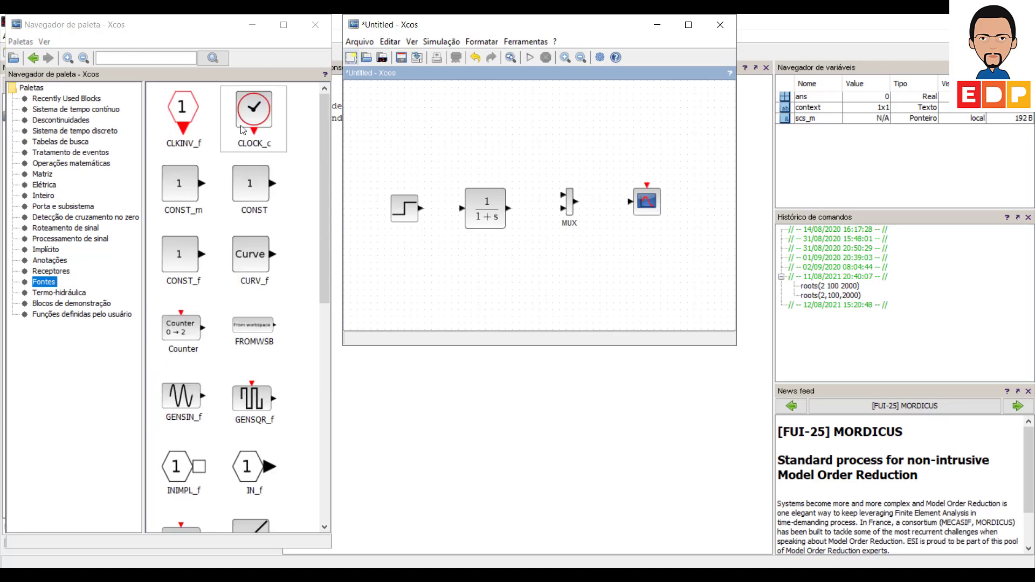
pyautogui.moveTo(250, 125); pyautogui.dragTo(586, 206)
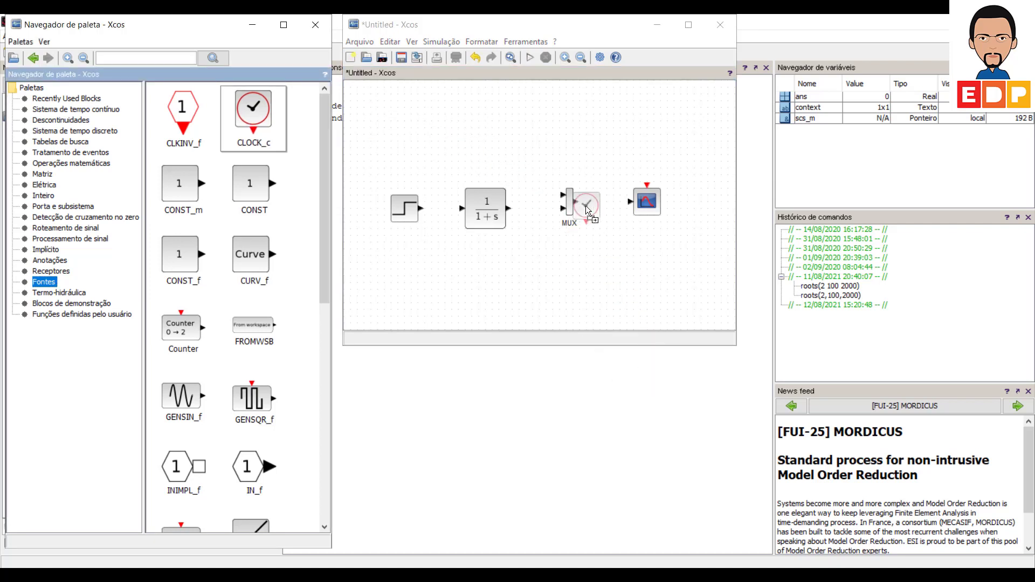
pyautogui.moveTo(648, 127); pyautogui.dragTo(648, 127)
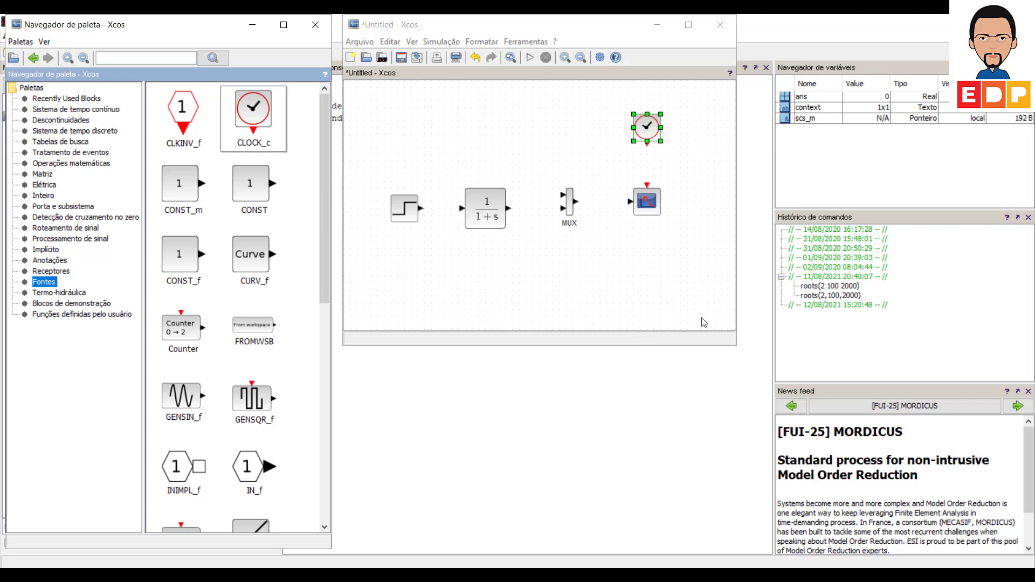
pyautogui.click(628, 323)
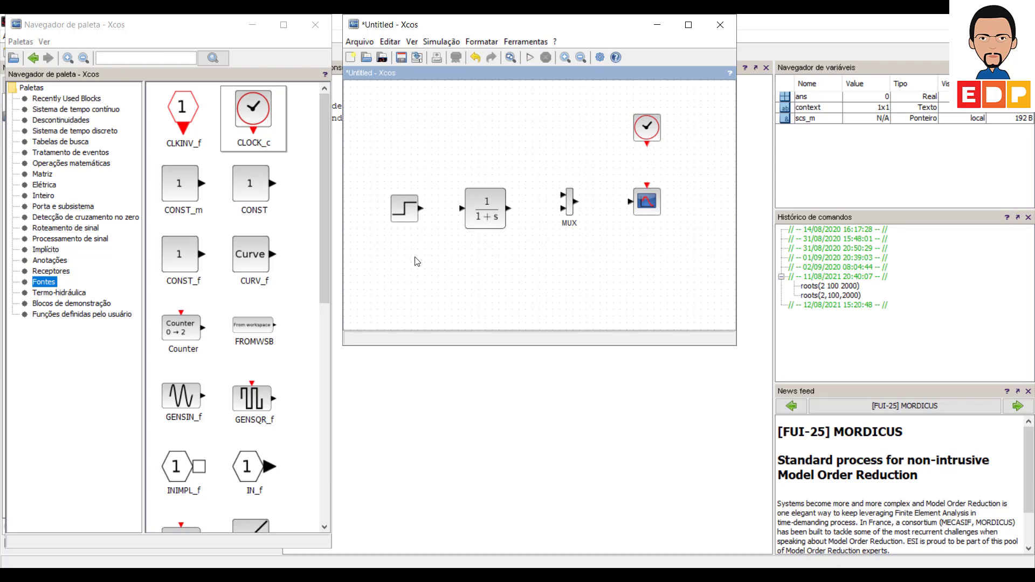
# - Review the STEP_FUNCTION block's step time, initial value and final value, and accept them as they are
pyautogui.moveTo(407, 216)
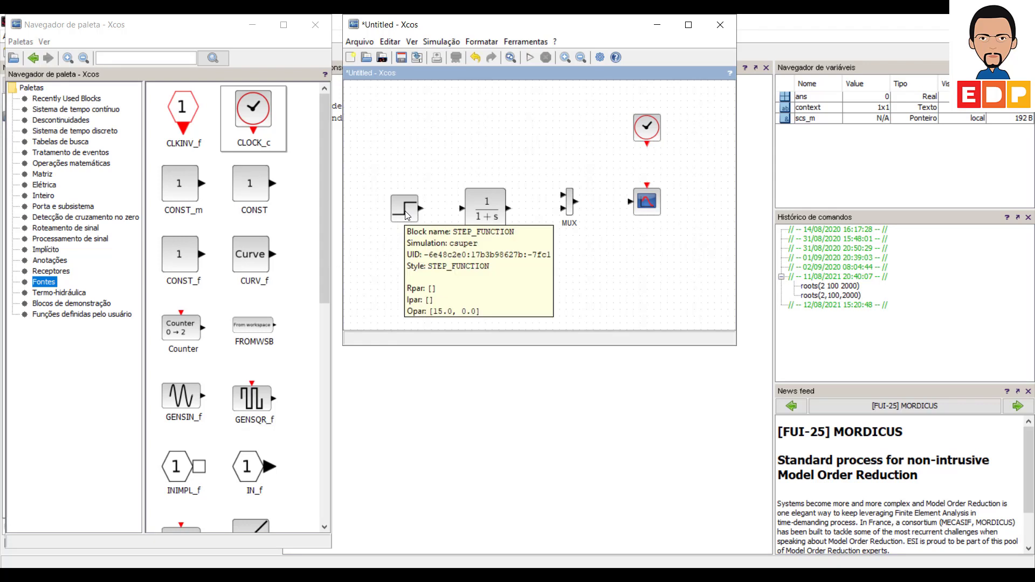
pyautogui.doubleClick(407, 215)
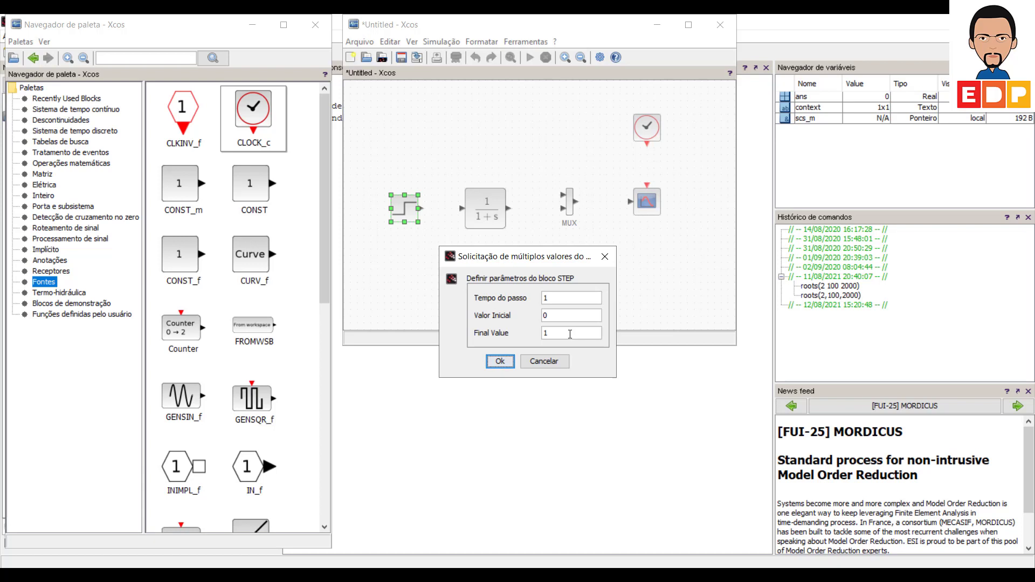
pyautogui.click(500, 362)
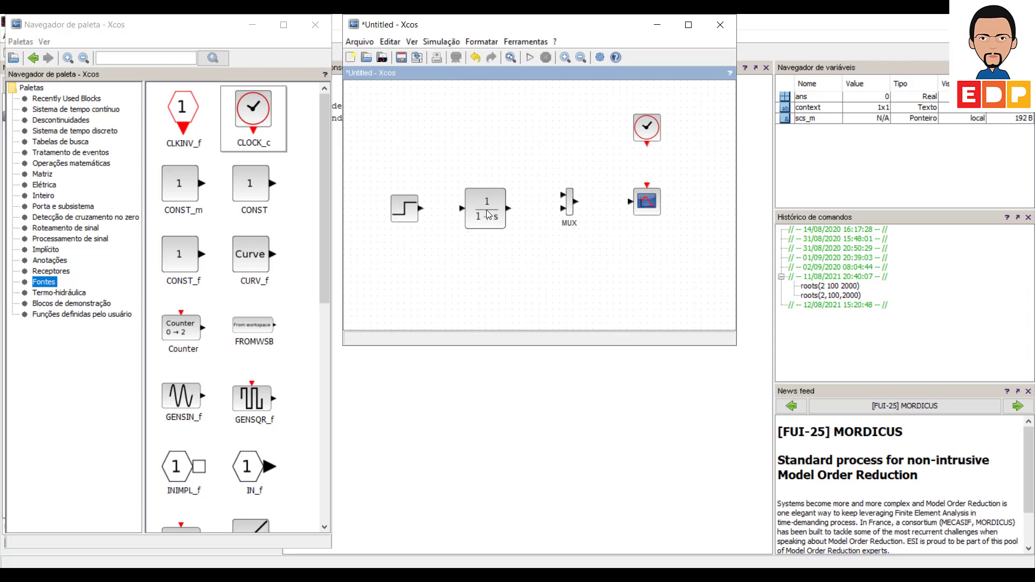
# - Review the CLR block's numerator and denominator and the MUX's number of input ports, accepting both unchanged
pyautogui.moveTo(488, 214)
pyautogui.doubleClick(489, 215)
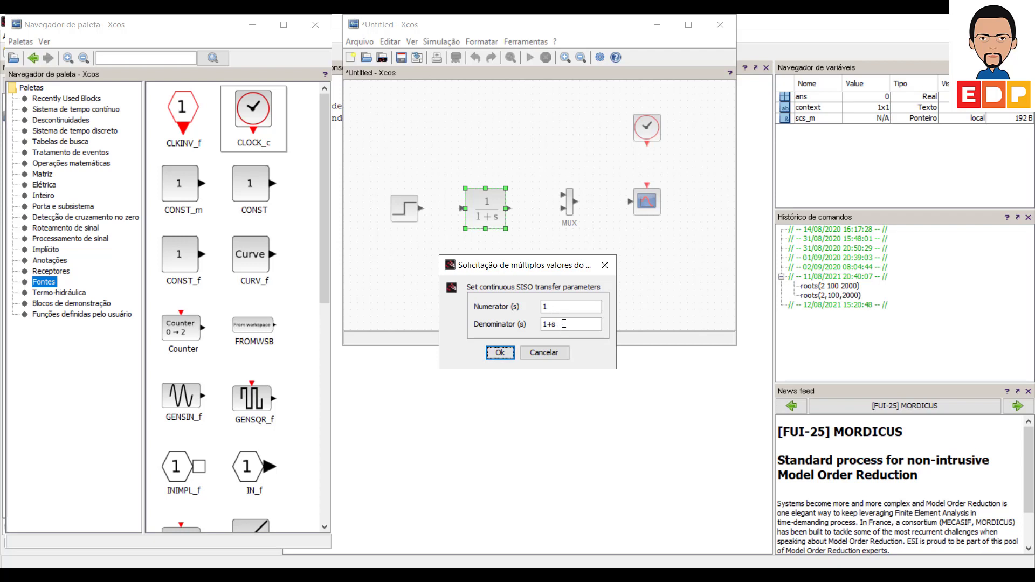
pyautogui.click(500, 353)
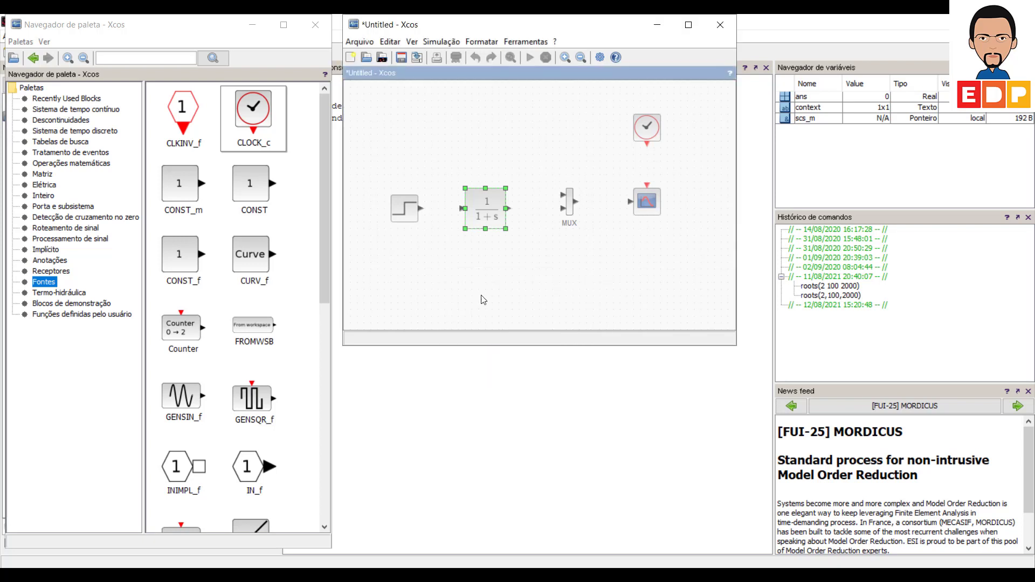
pyautogui.doubleClick(570, 215)
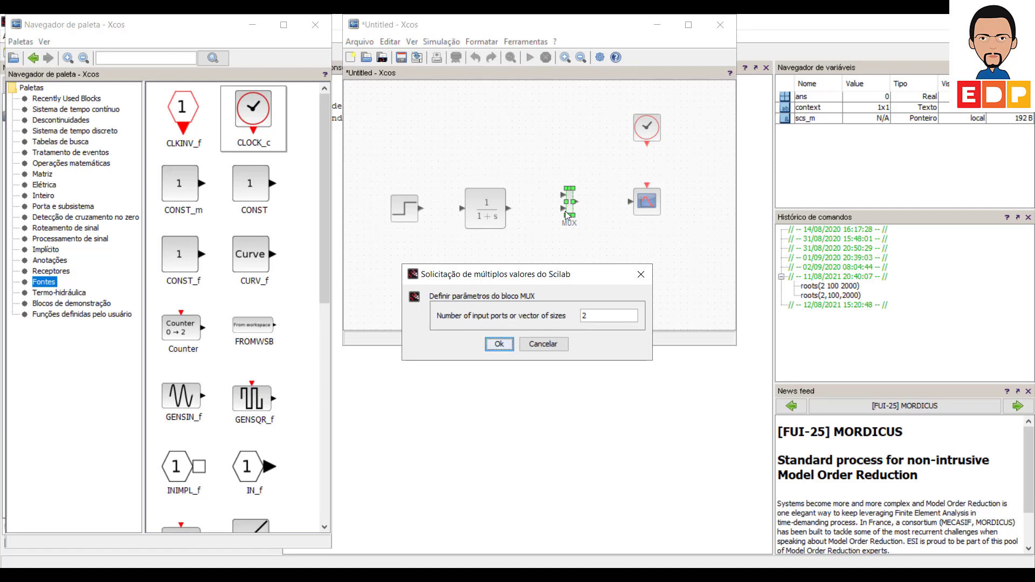
pyautogui.click(499, 344)
# - Set the CSCOPE block's refresh period to 10
pyautogui.click(652, 206)
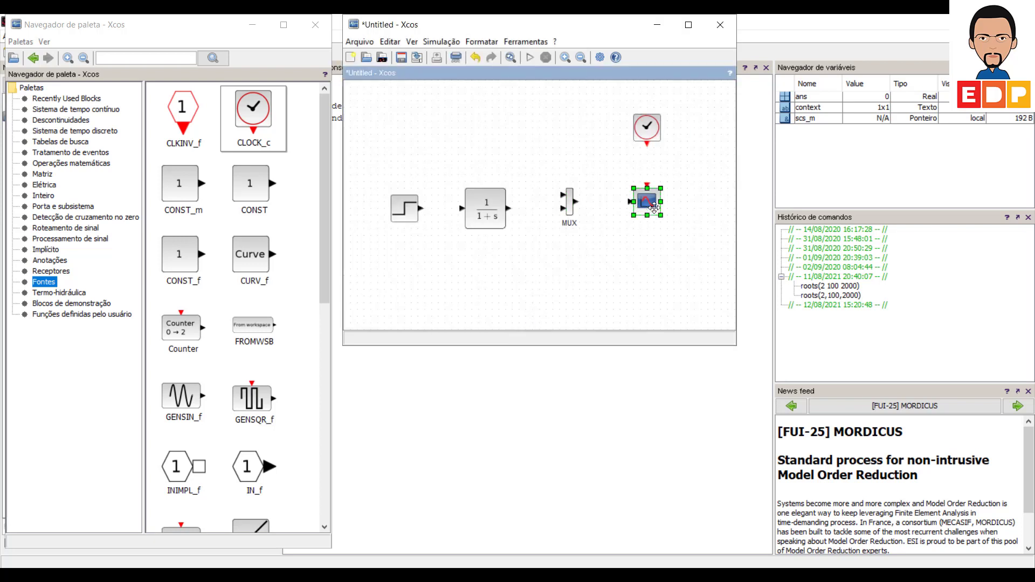
pyautogui.doubleClick(654, 207)
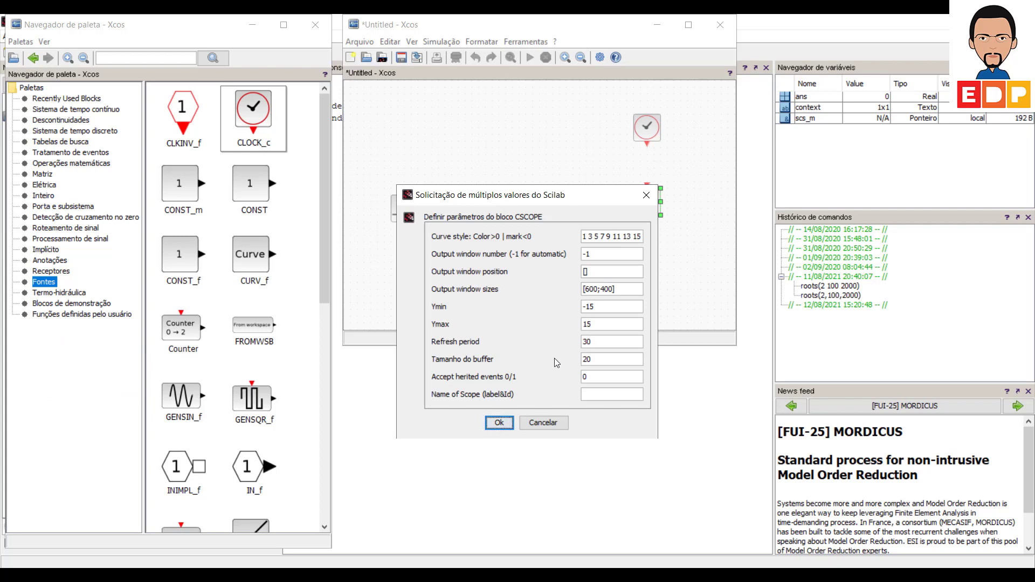
pyautogui.click(592, 343)
pyautogui.doubleClick(599, 342)
pyautogui.write('10')
pyautogui.click(500, 423)
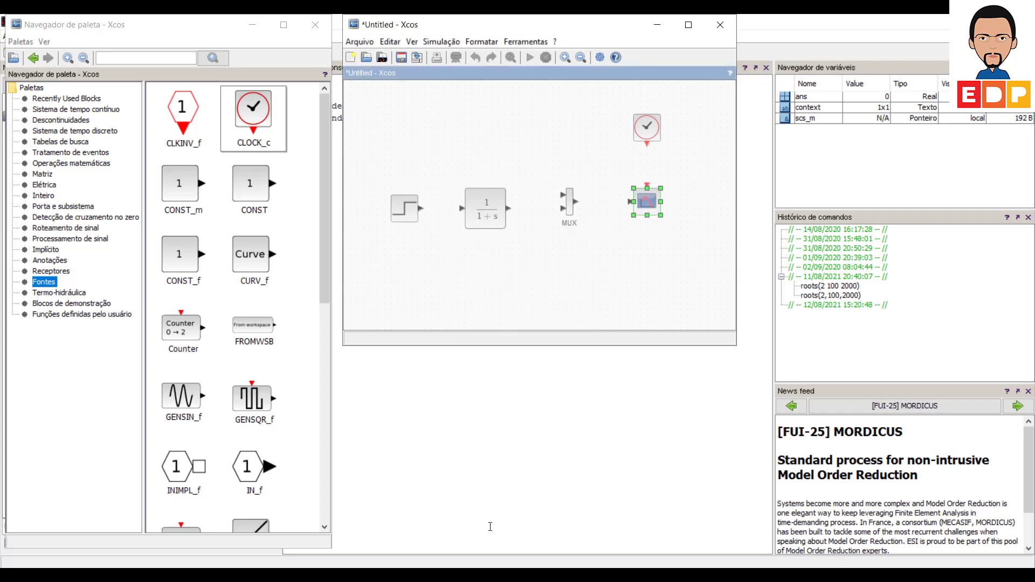
# - Edit the CLOCK_c block's period and set its initialization time to 0
pyautogui.doubleClick(648, 127)
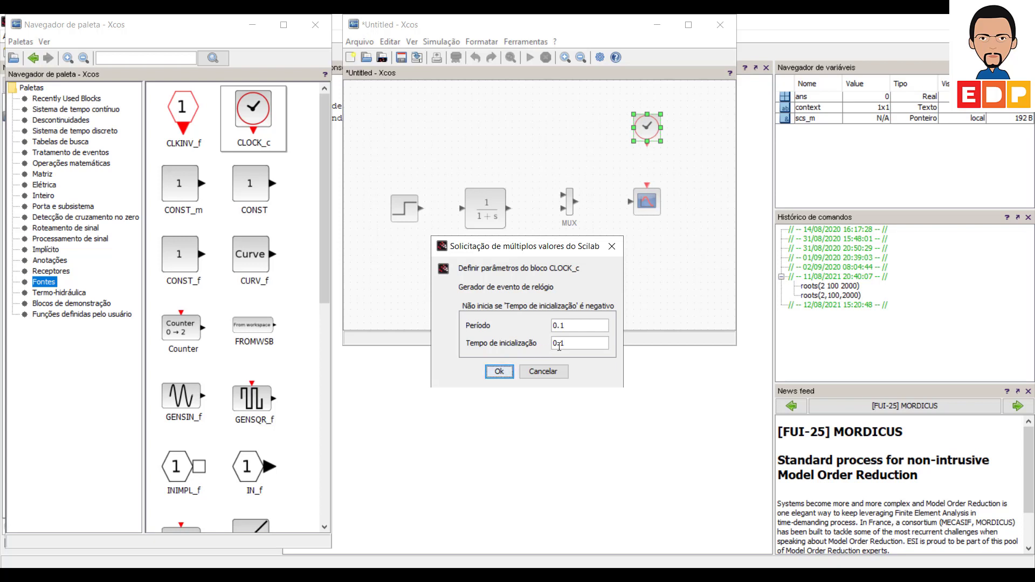
pyautogui.click(561, 324)
pyautogui.write('0')
pyautogui.moveTo(579, 343); pyautogui.dragTo(552, 343)
pyautogui.write('0')
pyautogui.click(499, 372)
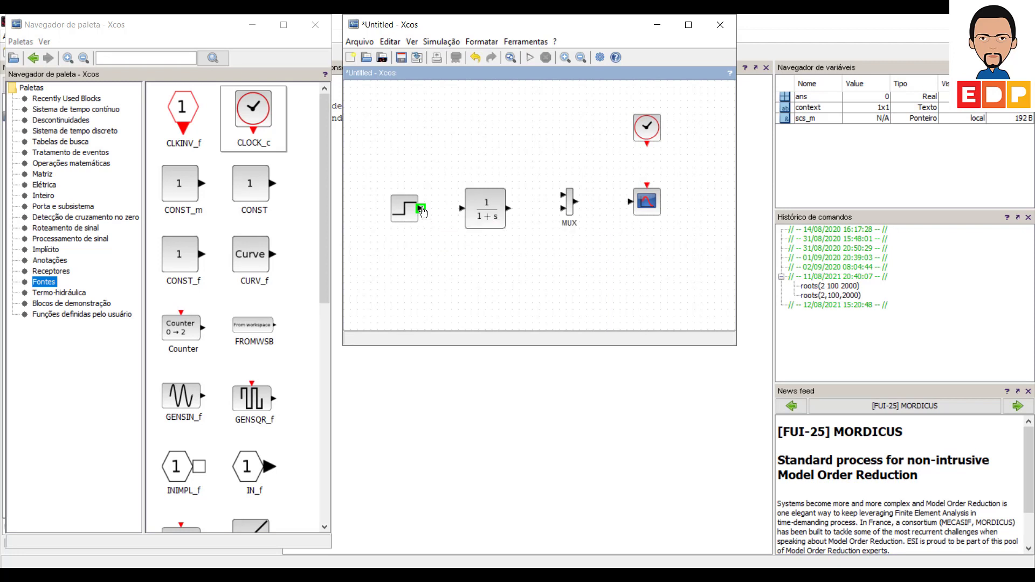
# - Connect the step block's output to the input of the CLR transfer function block
pyautogui.moveTo(422, 211); pyautogui.dragTo(462, 211)
pyautogui.click(431, 212)
pyautogui.click(457, 215)
# - Move the MUX block slightly down, below the level of the transfer function block's output
pyautogui.moveTo(569, 211); pyautogui.dragTo(569, 227)
pyautogui.hotkey('ctrl', 'z')
pyautogui.moveTo(573, 216); pyautogui.dragTo(573, 238)
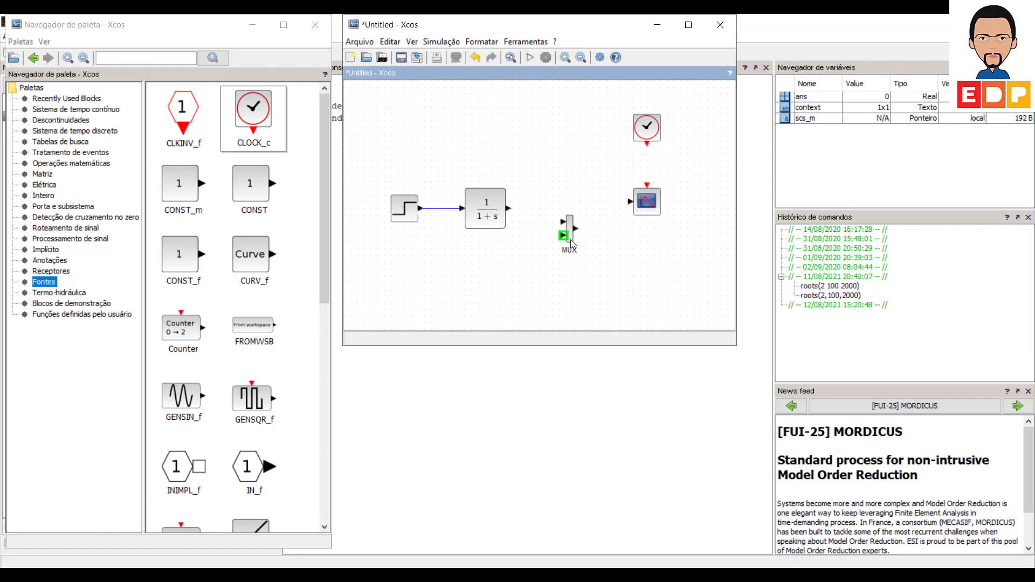
# - Undo the MUX block's last move and connect the CLR transfer function's output to the MUX block's upper input
pyautogui.hotkey('ctrl', 'z')
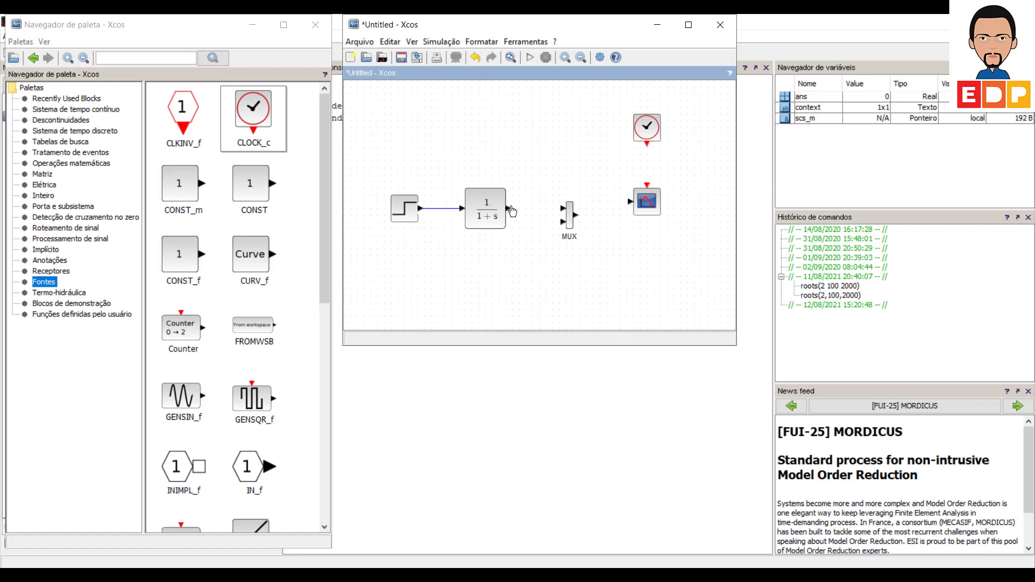
pyautogui.moveTo(508, 208); pyautogui.dragTo(562, 208)
pyautogui.click(652, 277)
# - Move the CSCOPE block down level with the MUX output and connect the MUX output to the scope's input
pyautogui.moveTo(645, 206)
pyautogui.mouseDown()
pyautogui.moveTo(649, 225)
pyautogui.moveTo(648, 213)
pyautogui.mouseUp()
pyautogui.click(621, 240)
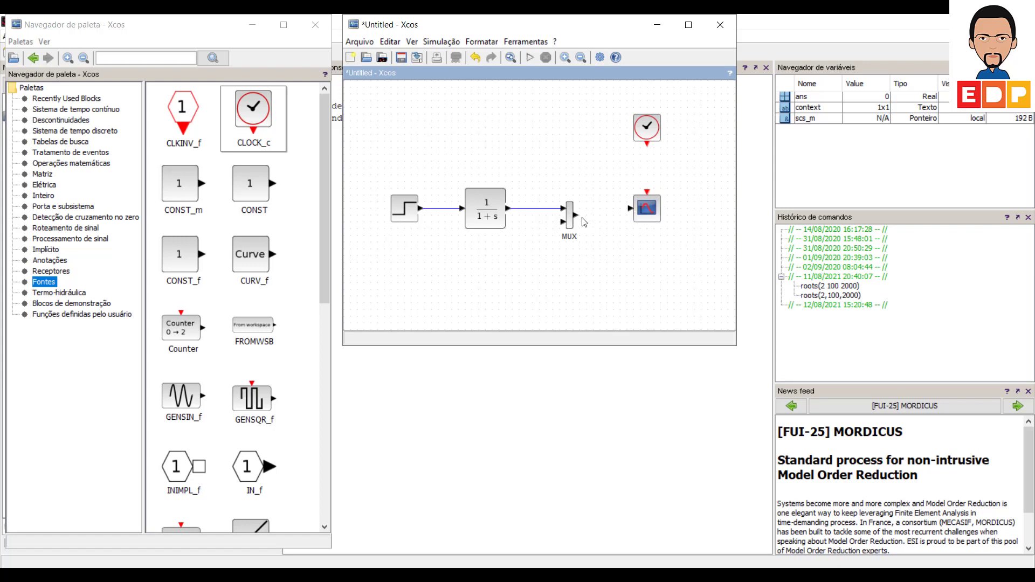
pyautogui.moveTo(574, 214); pyautogui.dragTo(650, 218)
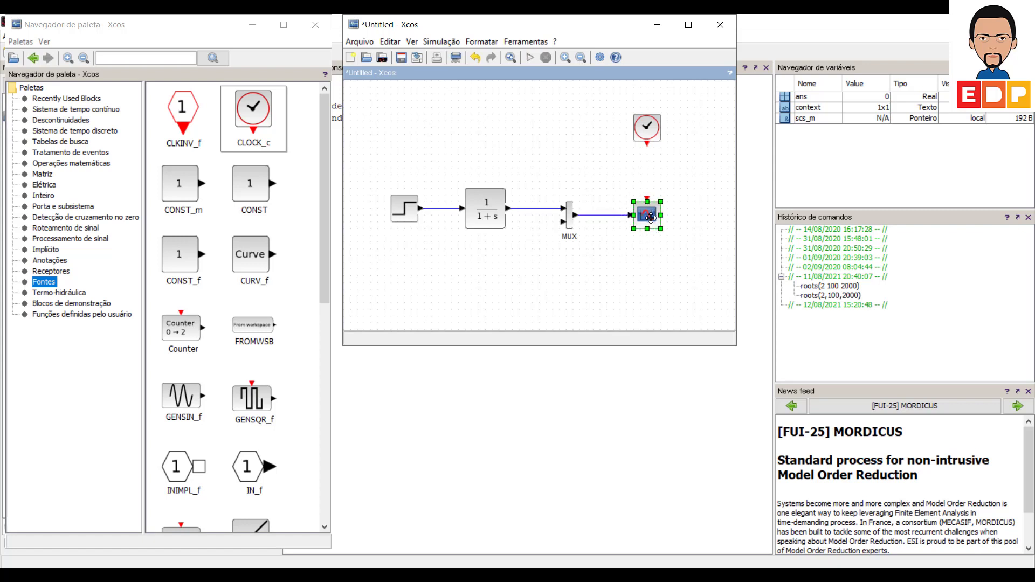
pyautogui.click(645, 251)
# - Connect the CLOCK_c block's event output to the CSCOPE block's event input
pyautogui.click(647, 153)
pyautogui.moveTo(647, 144); pyautogui.dragTo(647, 199)
pyautogui.click(685, 294)
# - Branch the link between the step and transfer function blocks and route it below the CLR block to the MUX's lower input
pyautogui.moveTo(437, 215)
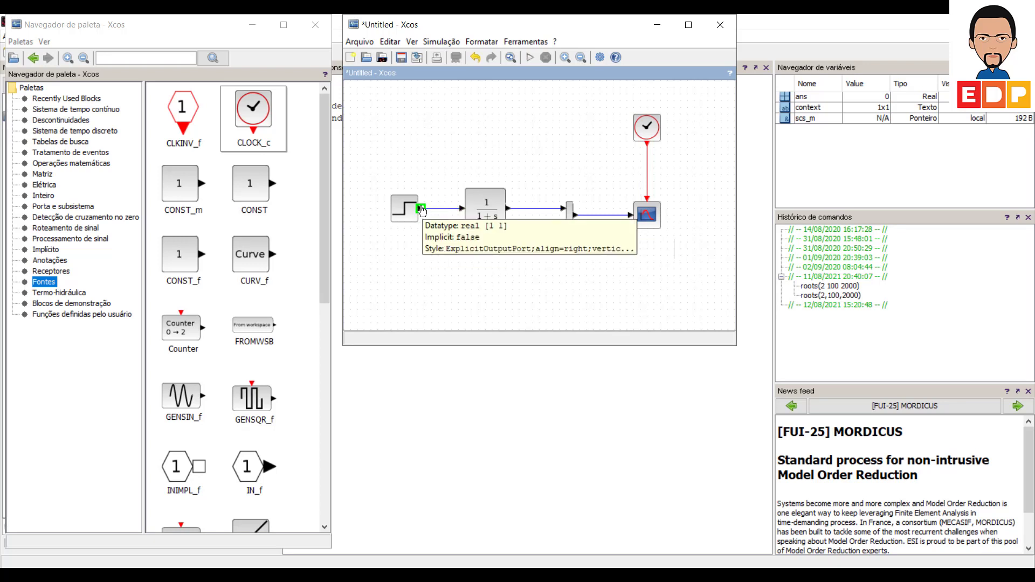
pyautogui.moveTo(492, 224)
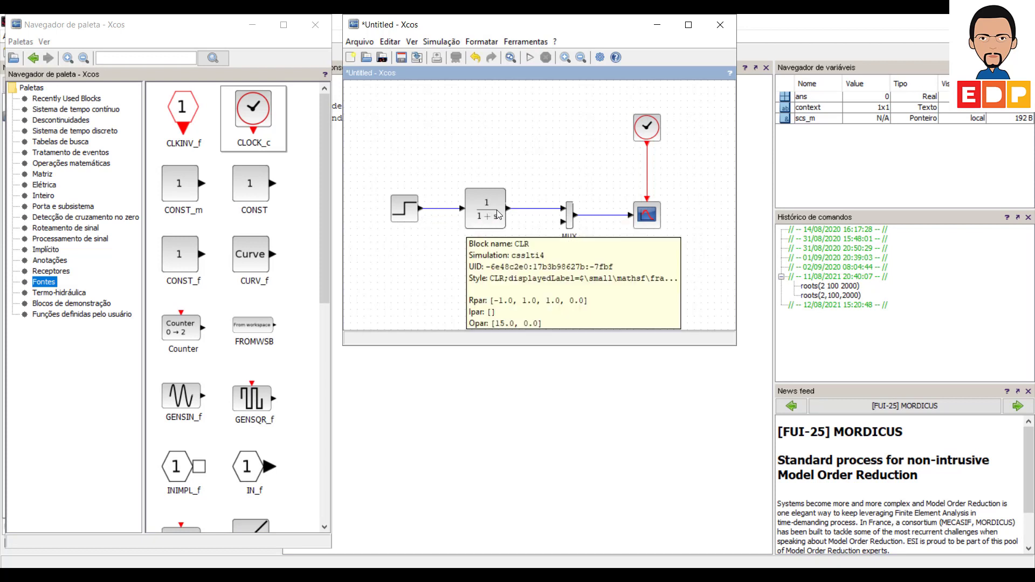
pyautogui.click(441, 209)
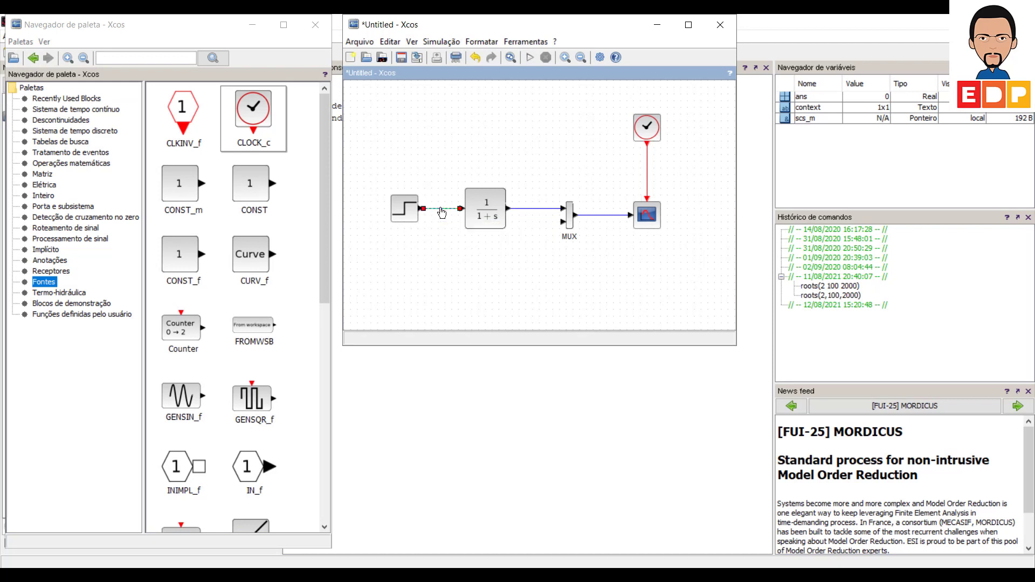
pyautogui.click(433, 243)
pyautogui.moveTo(441, 209); pyautogui.dragTo(441, 221)
pyautogui.moveTo(441, 244); pyautogui.dragTo(563, 222)
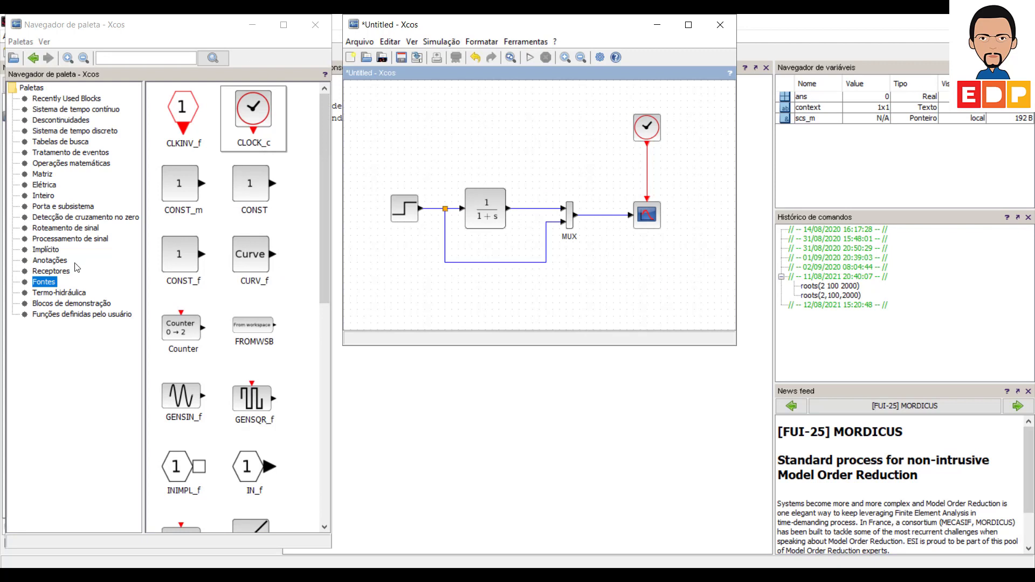
# - Set the simulation's final integration time to 1.0E01 with the Sundials/CVODE - BDF - NEWTON solver
pyautogui.click(440, 43)
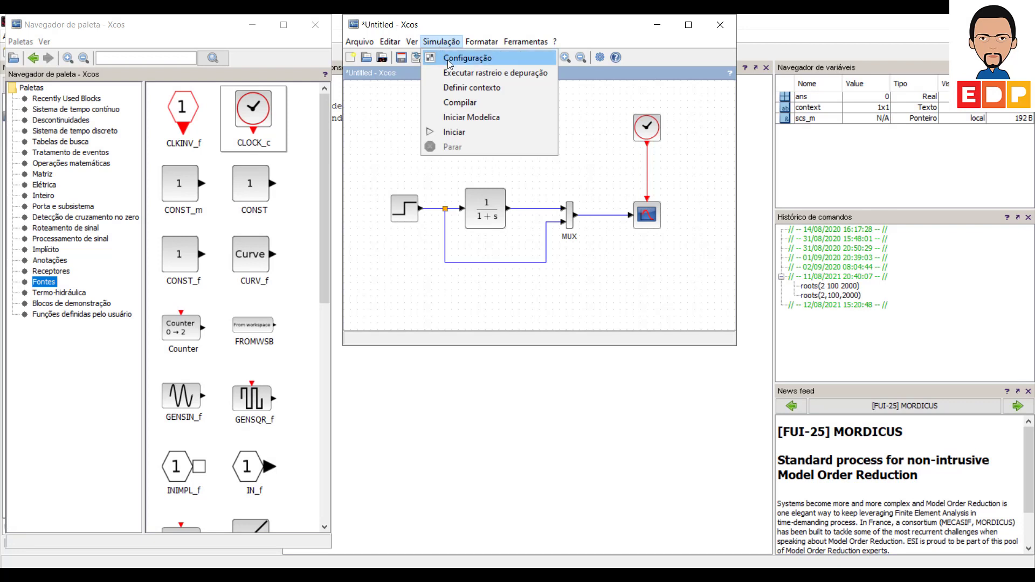
pyautogui.click(448, 59)
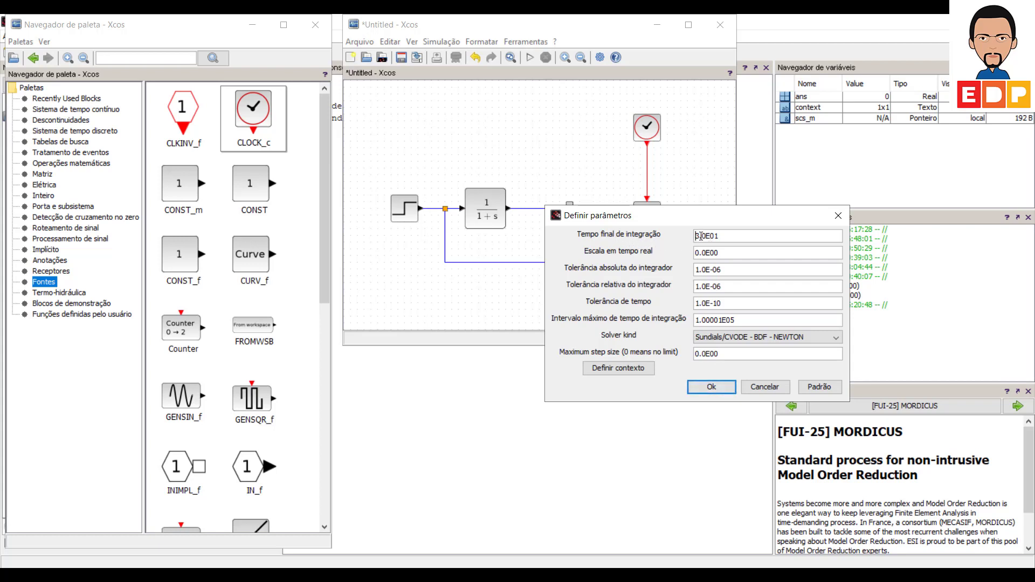
pyautogui.moveTo(698, 236); pyautogui.dragTo(695, 236)
pyautogui.write('1')
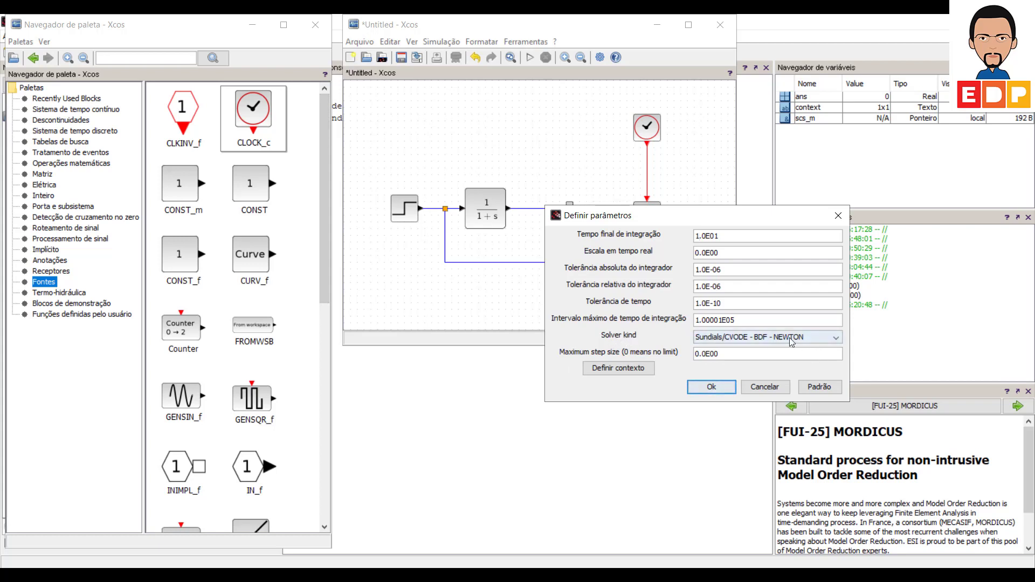
pyautogui.click(781, 339)
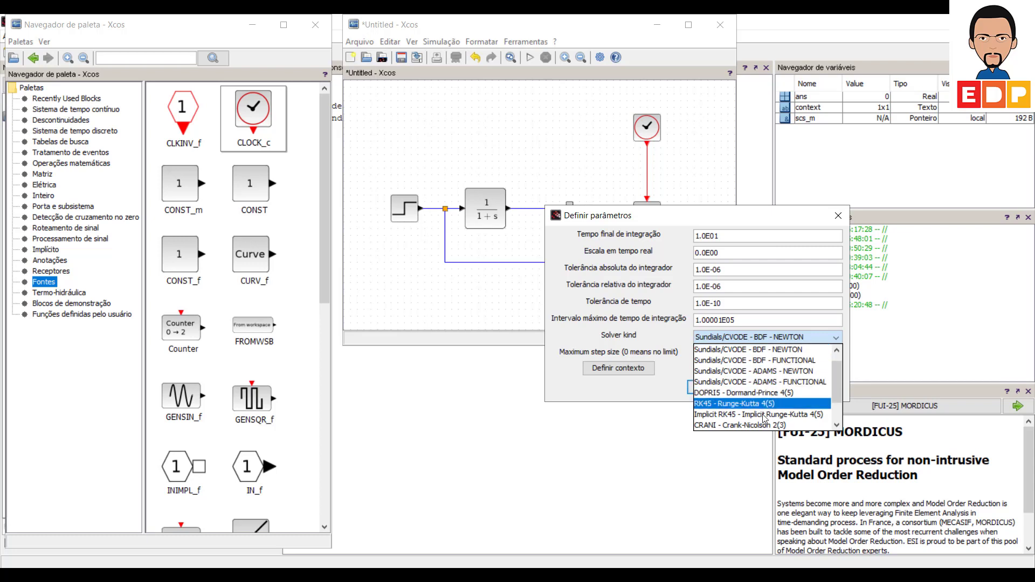
pyautogui.click(773, 351)
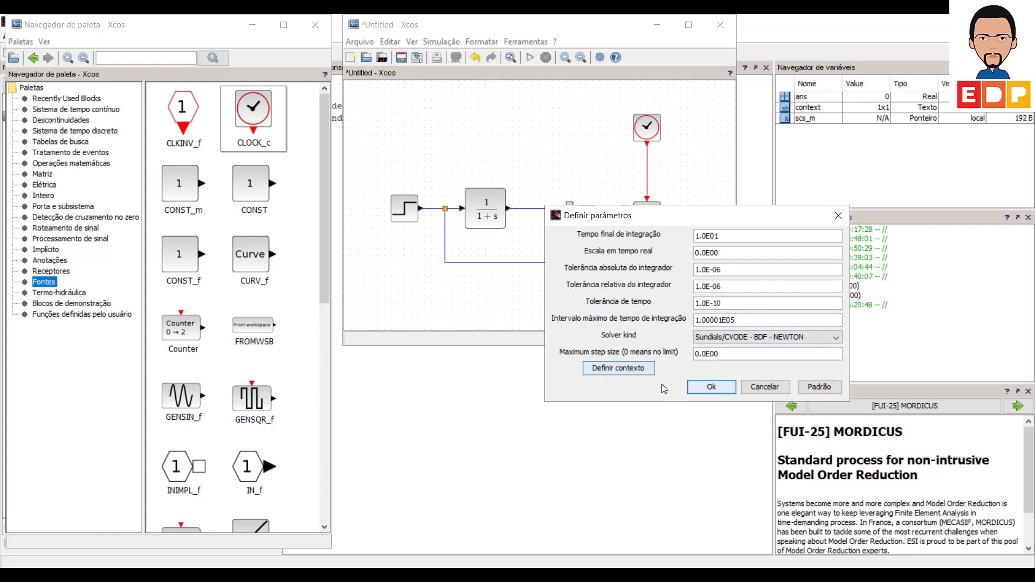
pyautogui.click(712, 388)
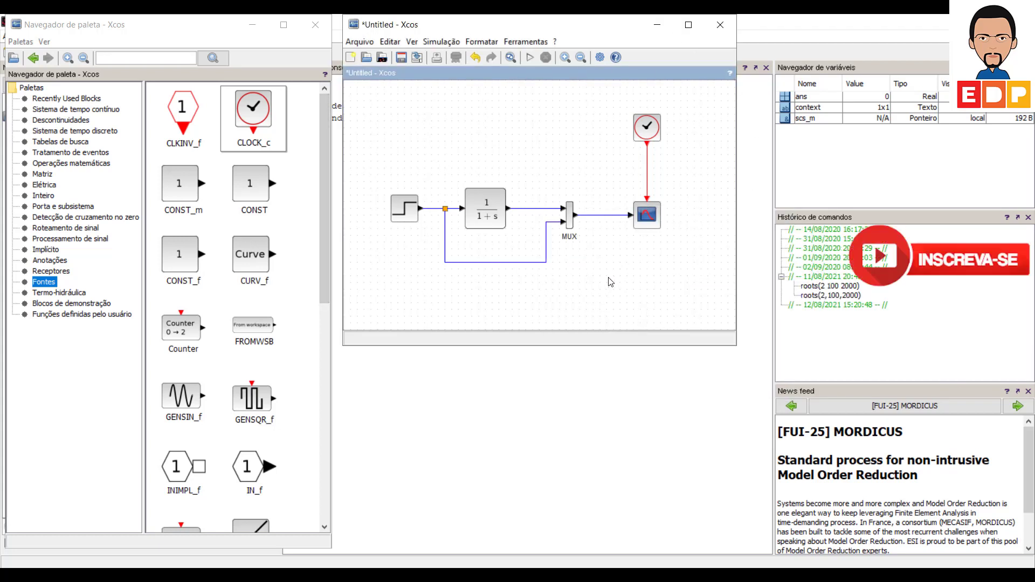
# - Run the simulation, enlarge the scope plot and reframe it to its contents
pyautogui.click(529, 58)
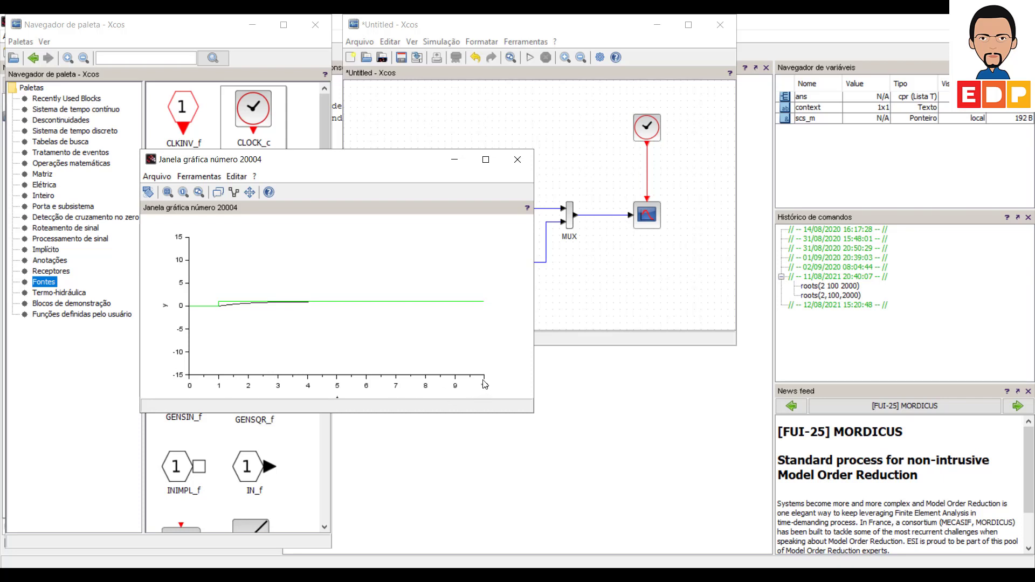
pyautogui.click(494, 164)
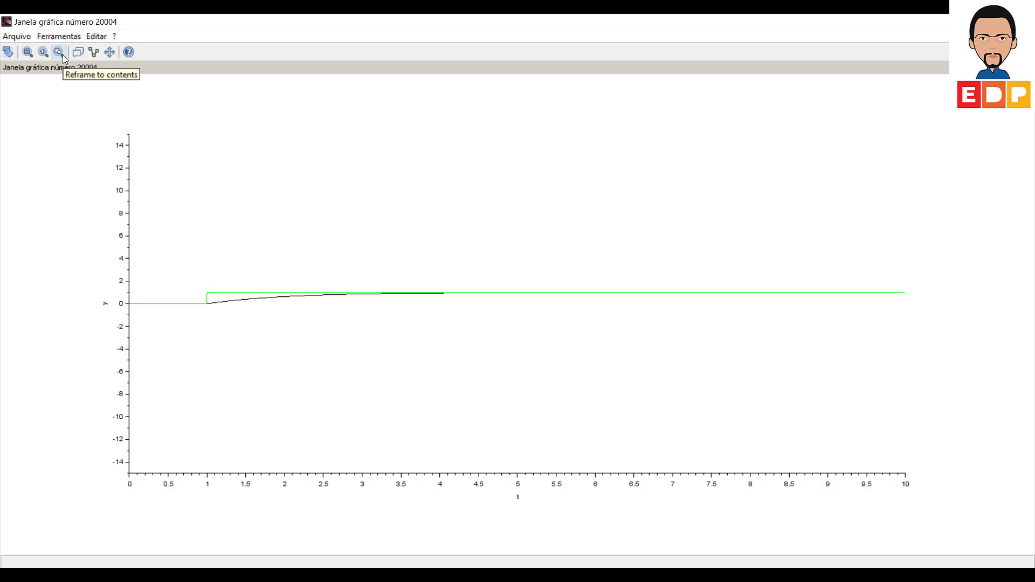
pyautogui.click(28, 52)
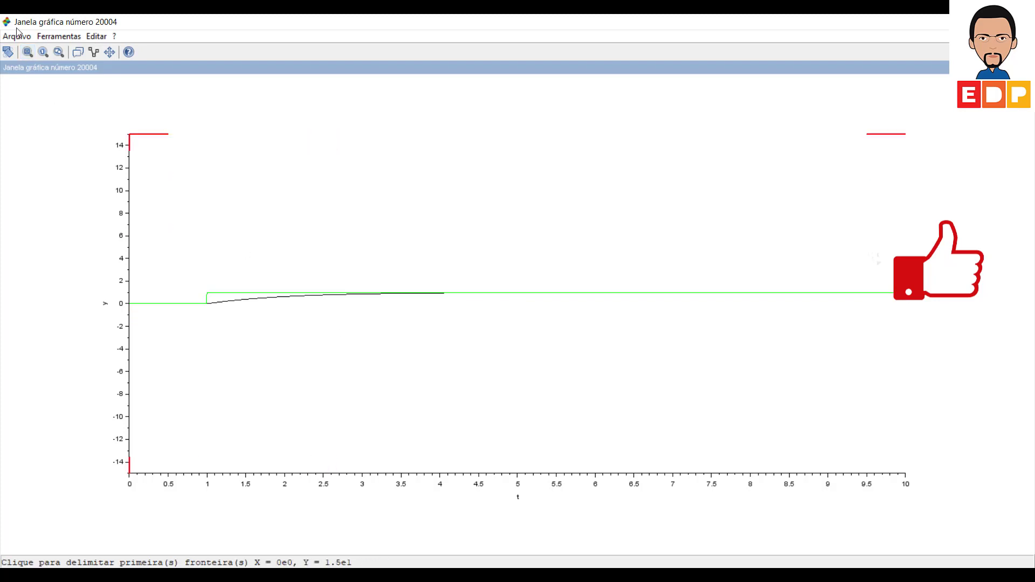
pyautogui.click(60, 54)
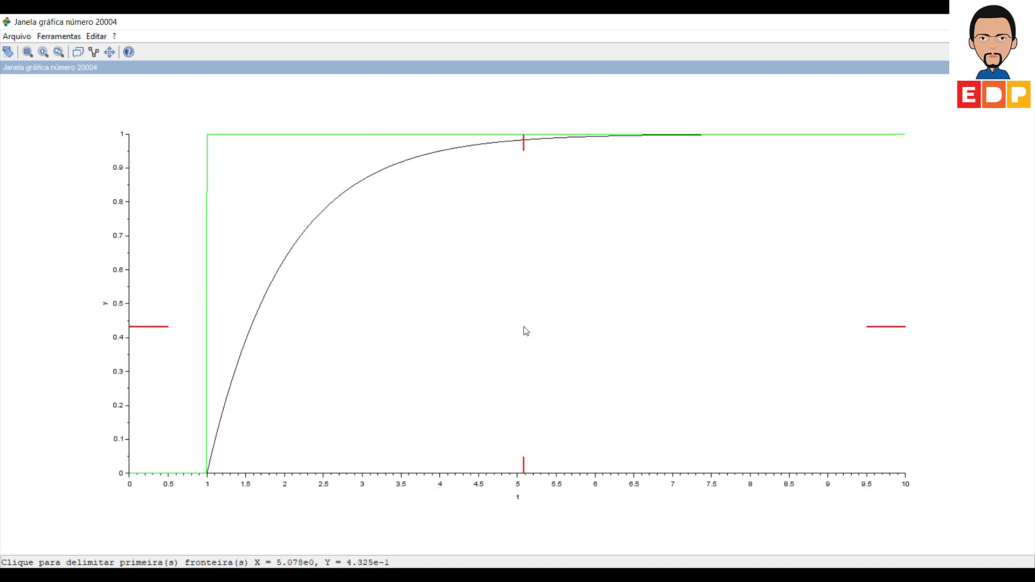
pyautogui.click(28, 52)
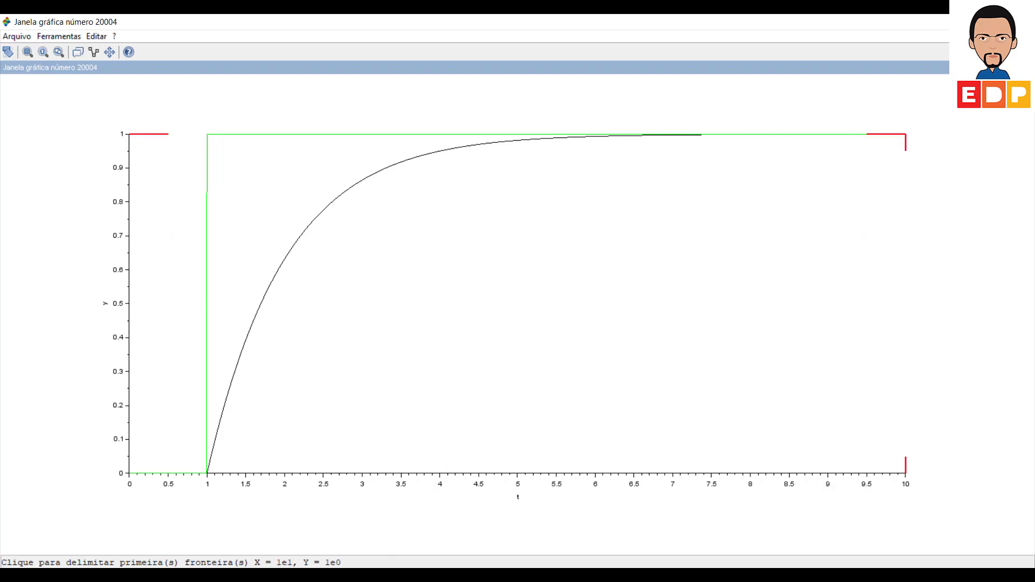
pyautogui.click(986, 22)
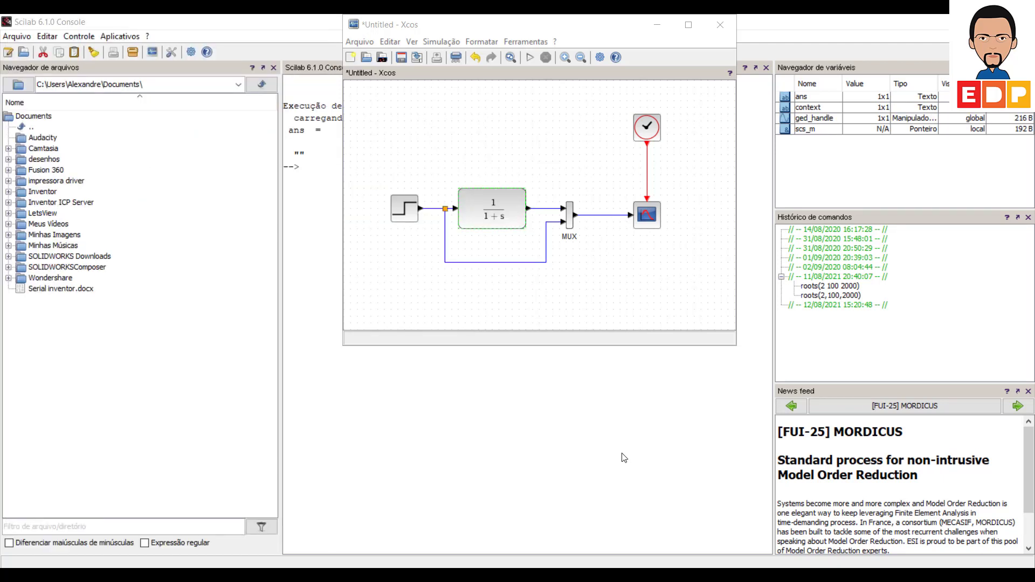
# - Set the transfer function block's denominator to s^2+0.5*s+1, making it second order
pyautogui.doubleClick(498, 213)
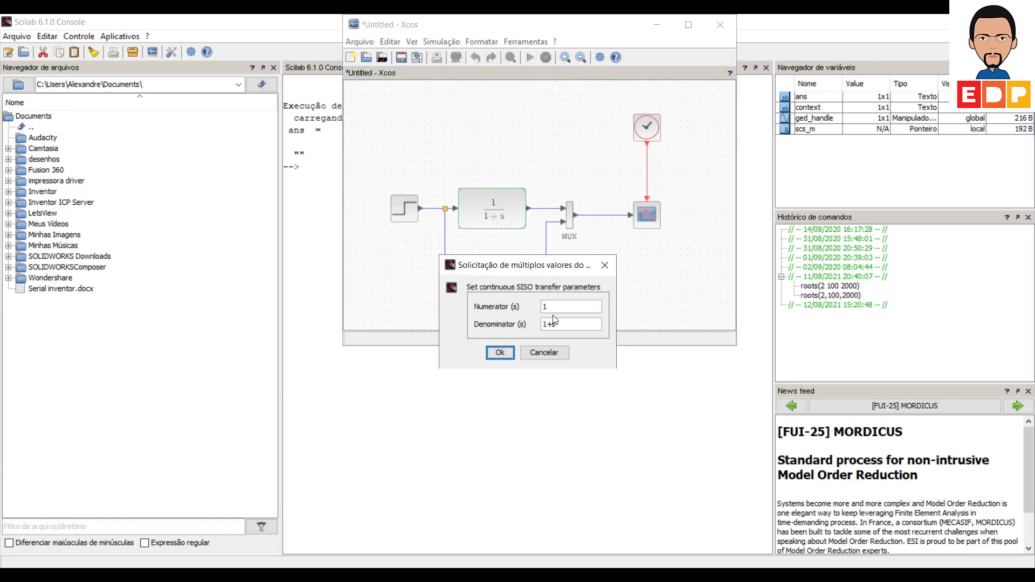
pyautogui.moveTo(567, 328); pyautogui.dragTo(541, 325)
pyautogui.write('s^2')
pyautogui.write('s')
pyautogui.write('+1')
pyautogui.click(500, 352)
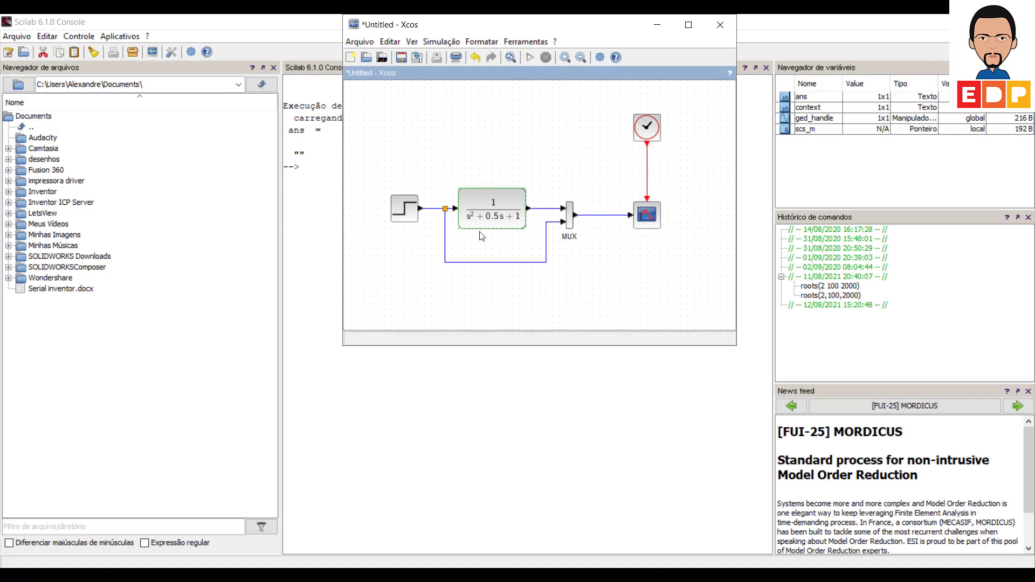
# - Review the parameters of the CSCOPE block, the CLOCK_c block and the simulation setup, accepting each
pyautogui.click(647, 213)
pyautogui.doubleClick(647, 213)
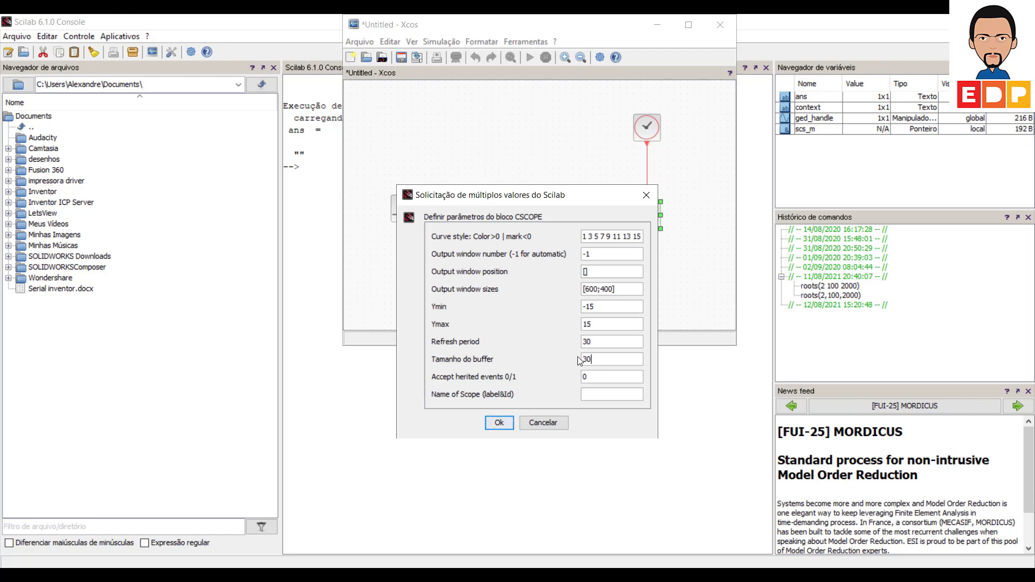
pyautogui.click(508, 425)
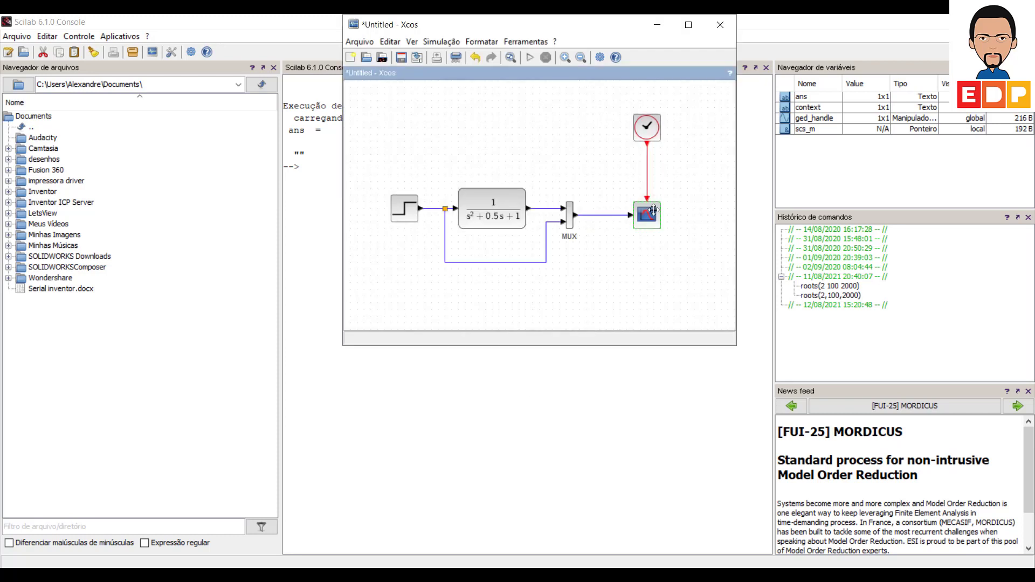
pyautogui.click(646, 128)
pyautogui.doubleClick(646, 128)
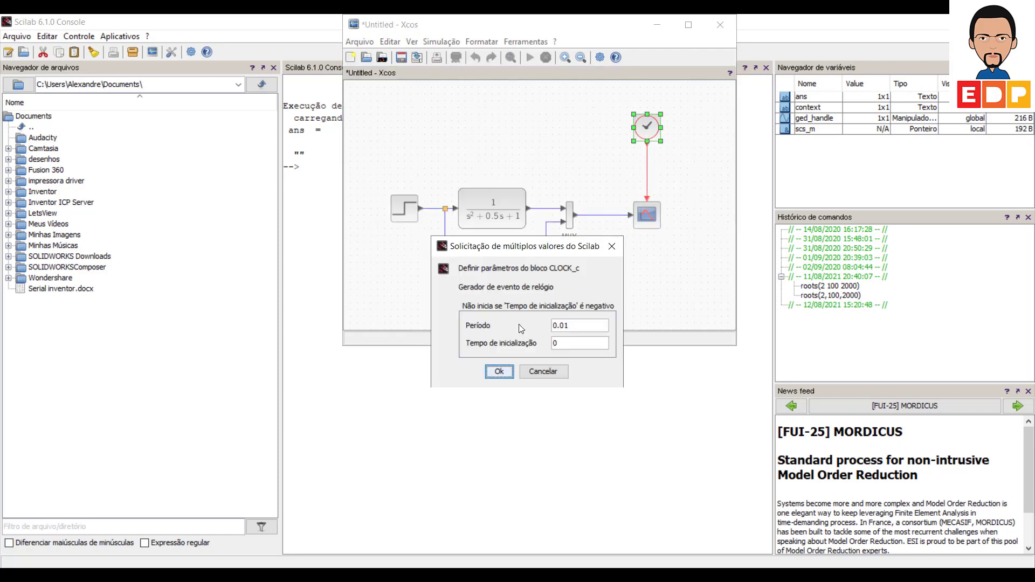
pyautogui.click(500, 371)
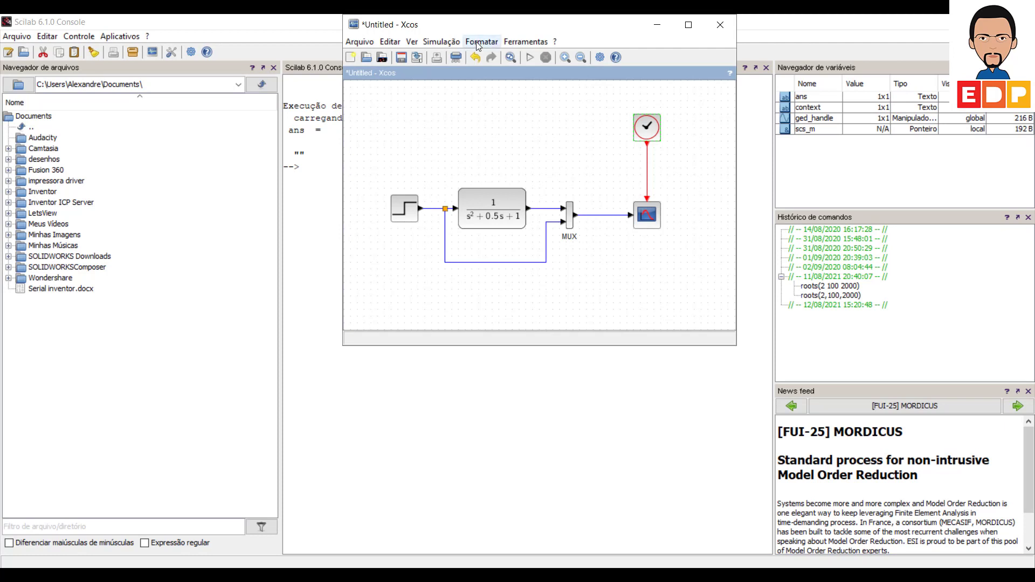
pyautogui.click(449, 47)
pyautogui.click(455, 57)
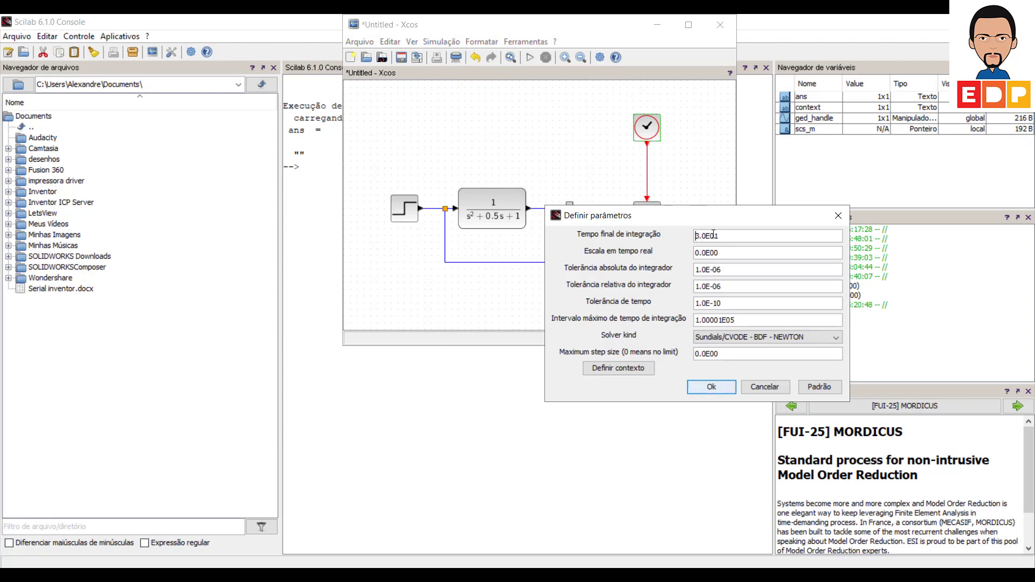
pyautogui.click(720, 391)
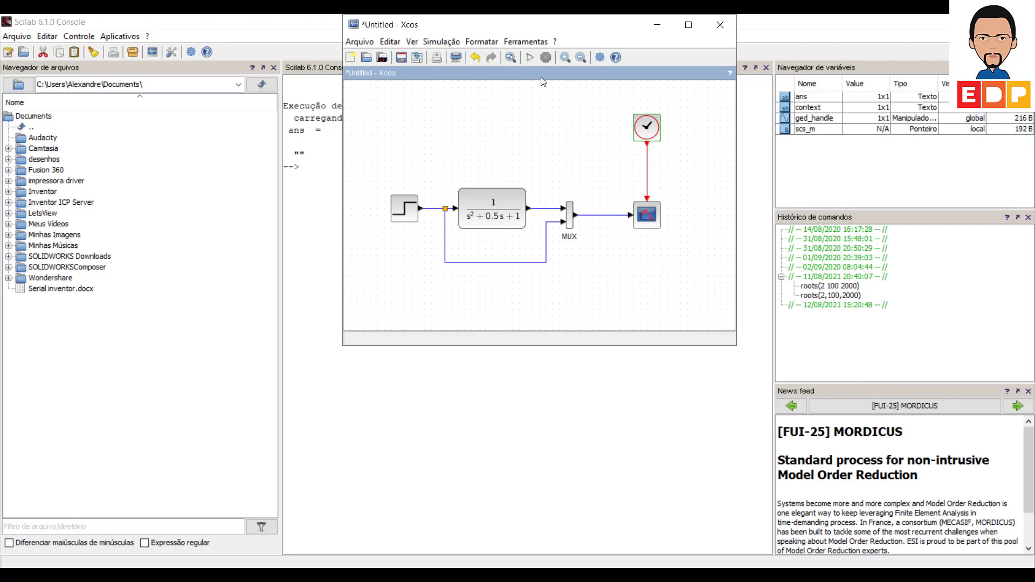
# - Simulate the second-order system, maximize the scope plot and reframe it to its contents
pyautogui.click(531, 58)
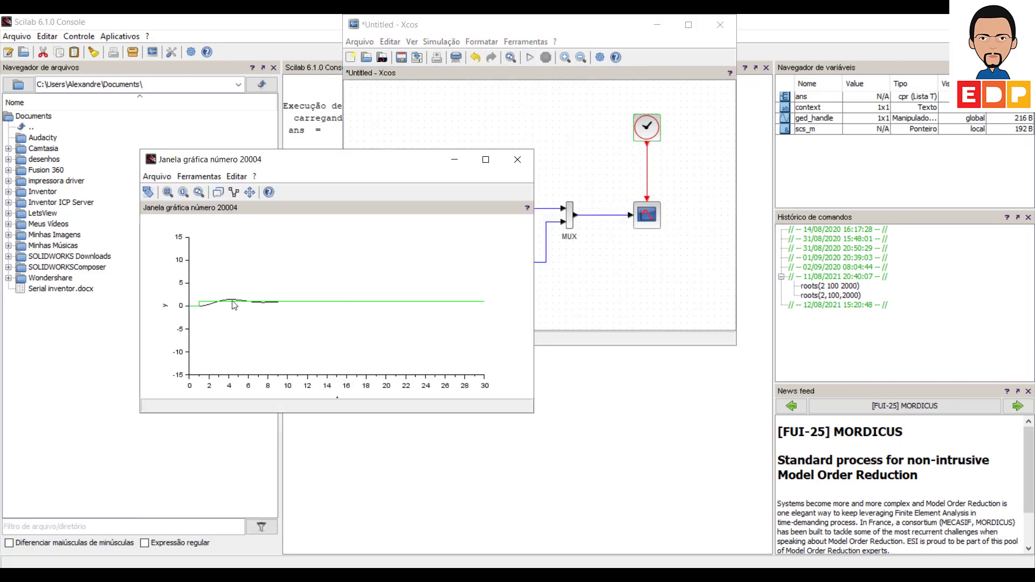
pyautogui.click(485, 161)
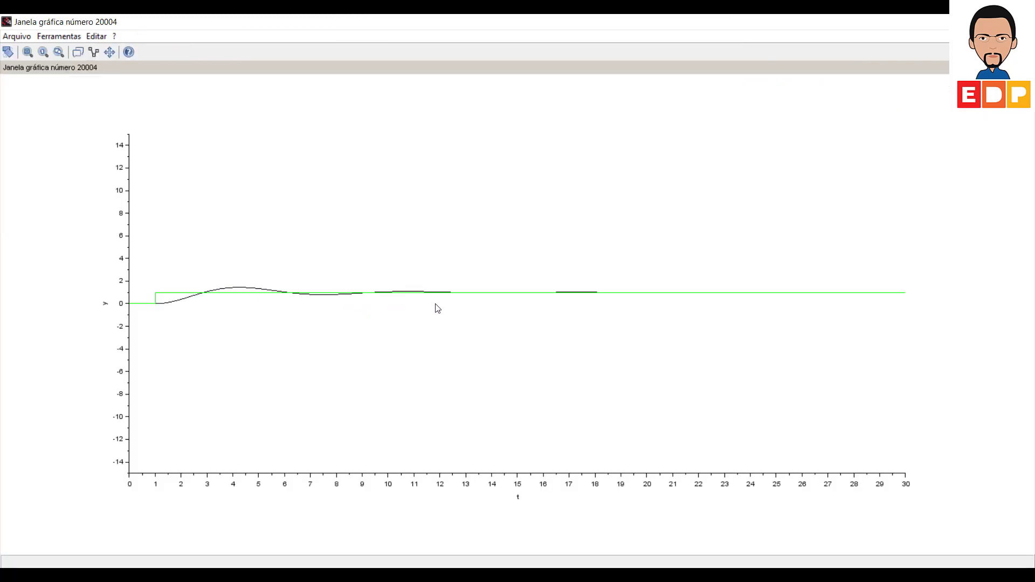
pyautogui.click(59, 53)
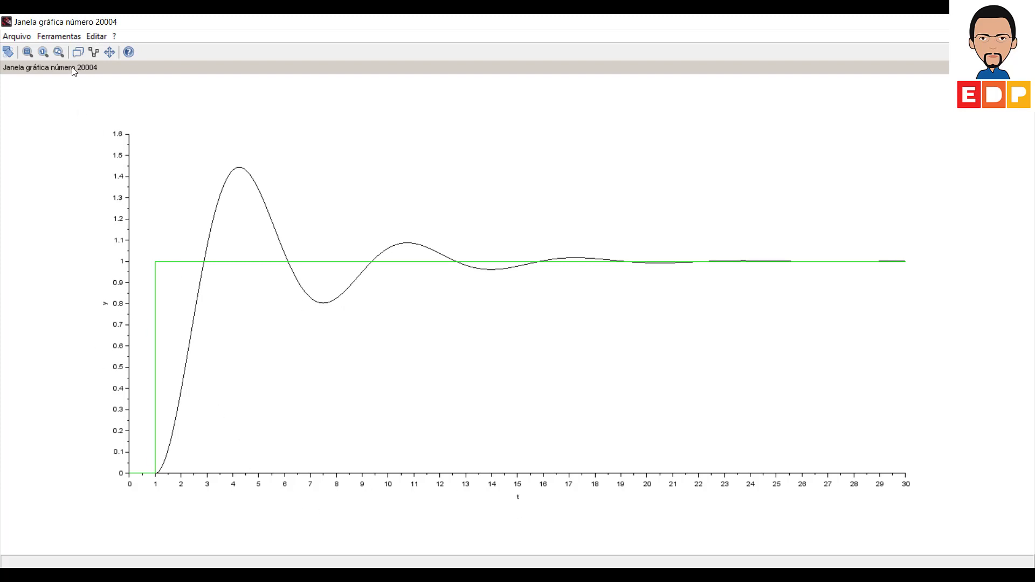
# - Open the plot's axes properties and set the X-axis label's font size to 5
pyautogui.click(95, 37)
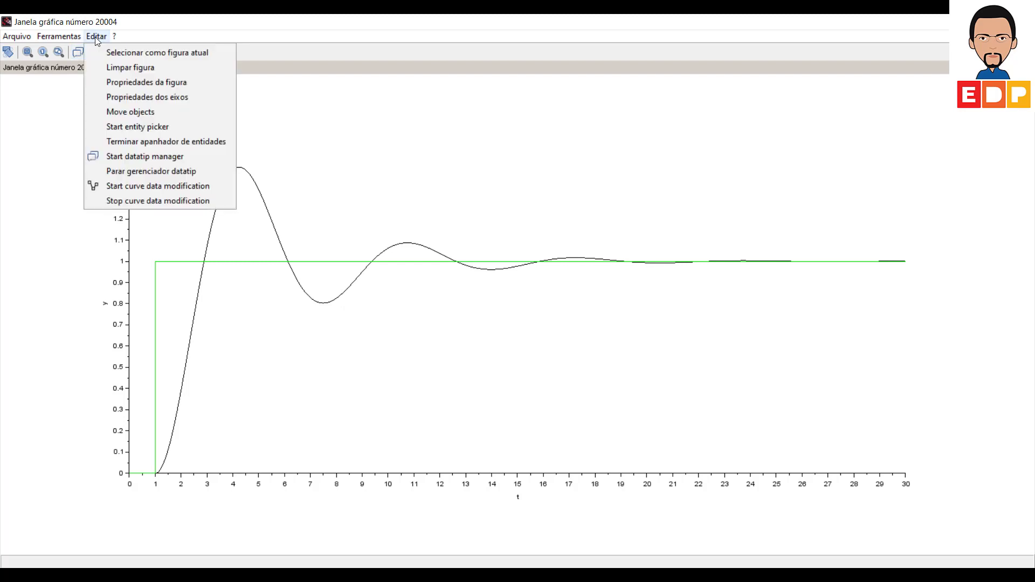
pyautogui.click(103, 97)
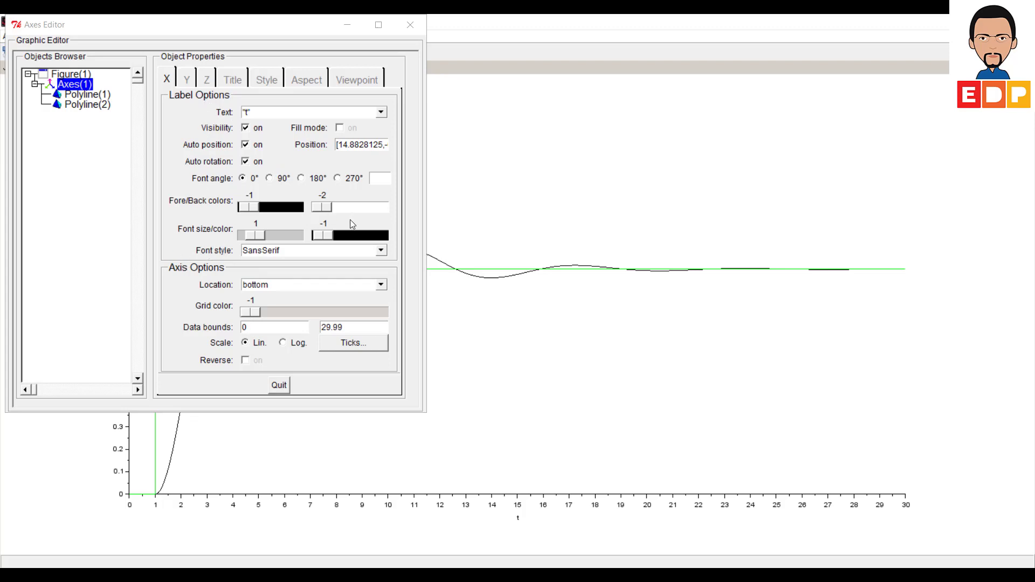
pyautogui.click(256, 235)
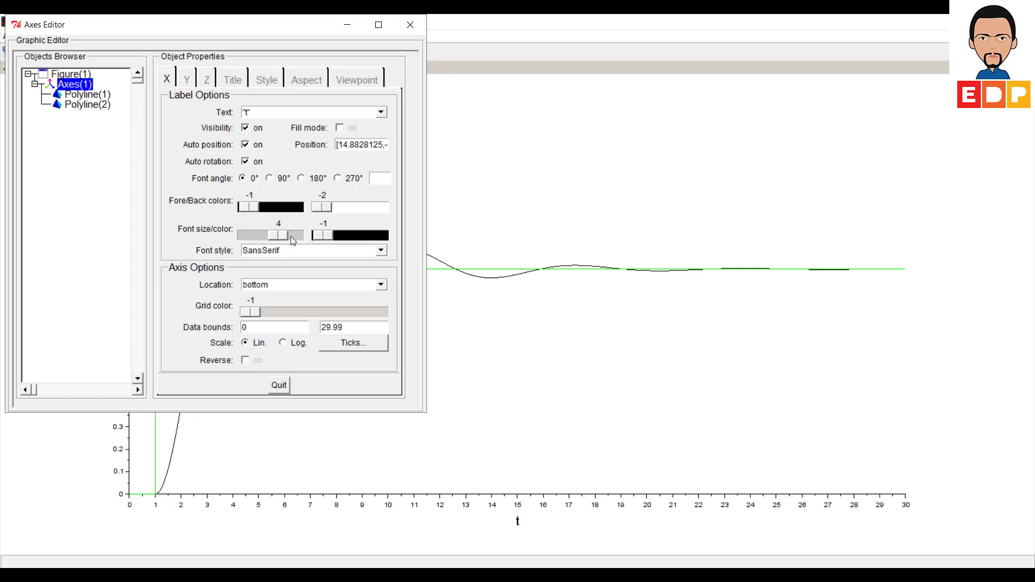
pyautogui.click(290, 237)
# - Try other font colors for the X-axis label and set it to color 1, black
pyautogui.click(349, 238)
pyautogui.click(349, 238)
pyautogui.click(360, 238)
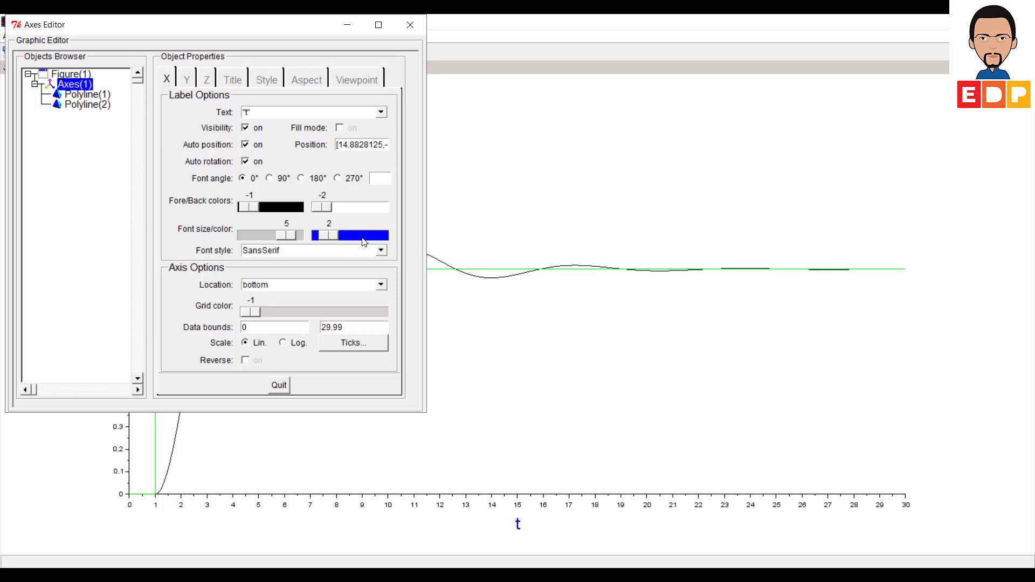
pyautogui.click(363, 239)
pyautogui.click(364, 239)
pyautogui.click(314, 236)
pyautogui.click(313, 236)
pyautogui.click(313, 236)
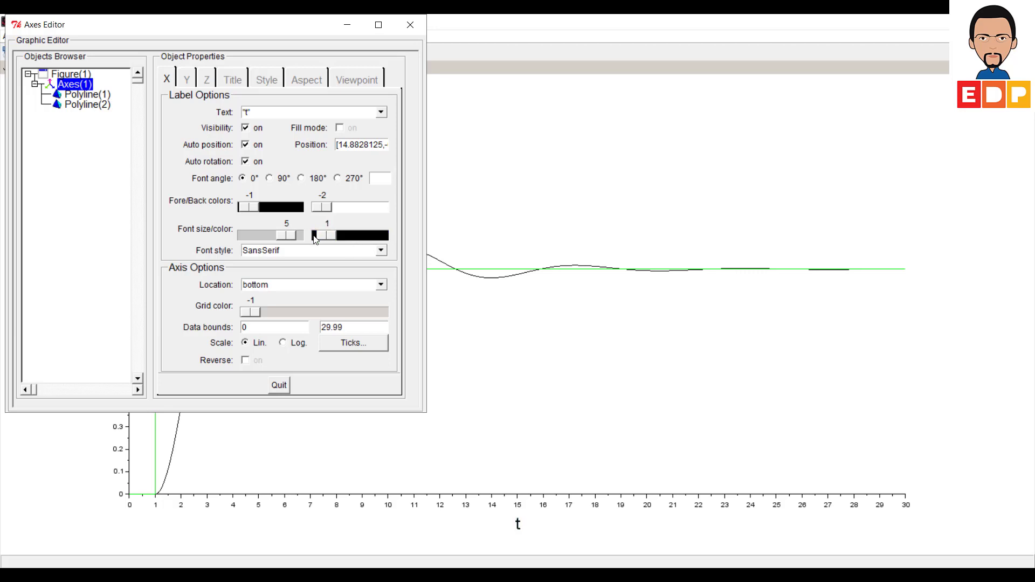
# - Try other background colors for the X-axis label and set it to color 1, black
pyautogui.click(343, 210)
pyautogui.click(351, 212)
pyautogui.click(358, 214)
pyautogui.click(358, 211)
pyautogui.click(356, 208)
pyautogui.click(357, 209)
pyautogui.click(316, 207)
pyautogui.click(315, 208)
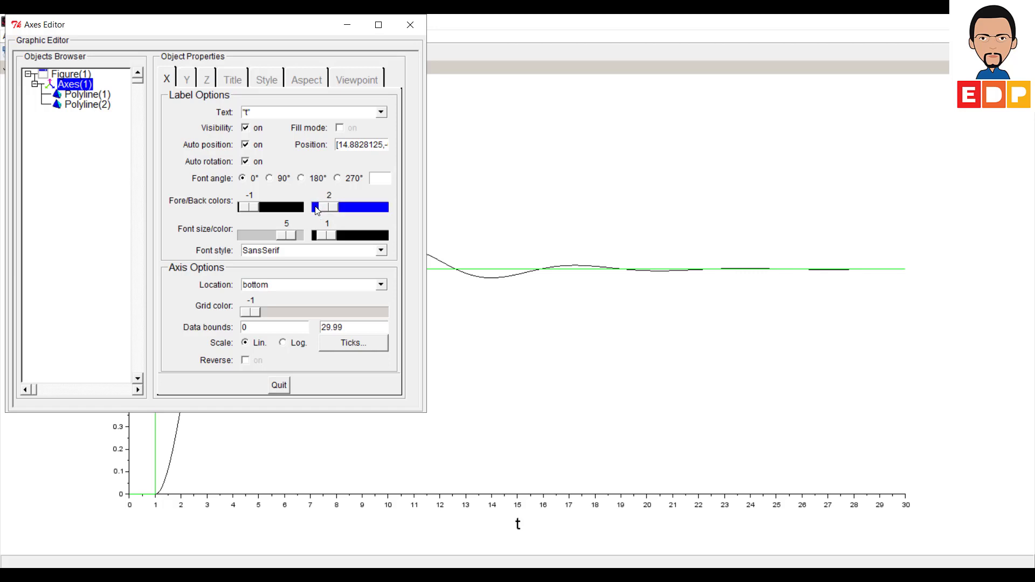
pyautogui.click(316, 210)
# - Try several foreground colors for the X-axis label, including color 3, green, and move back toward the start of the color range
pyautogui.click(272, 211)
pyautogui.click(272, 211)
pyautogui.click(273, 211)
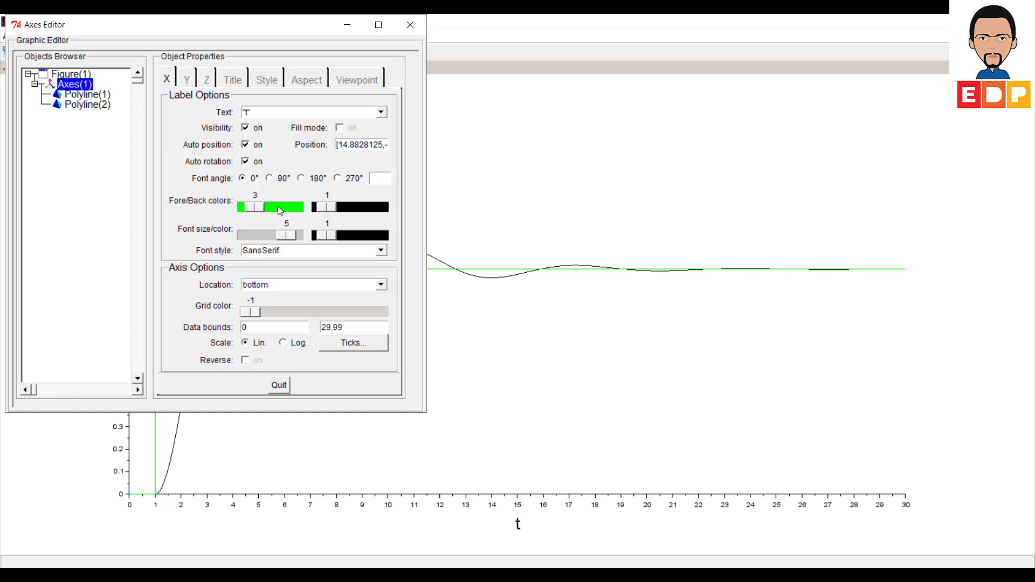
pyautogui.click(279, 207)
pyautogui.click(279, 207)
pyautogui.click(279, 208)
pyautogui.click(280, 208)
pyautogui.click(279, 207)
pyautogui.click(279, 208)
pyautogui.click(279, 207)
pyautogui.moveTo(265, 208); pyautogui.dragTo(250, 211)
# - Try other font colors for the axes' tick numbers and set them to color 1, black
pyautogui.click(265, 80)
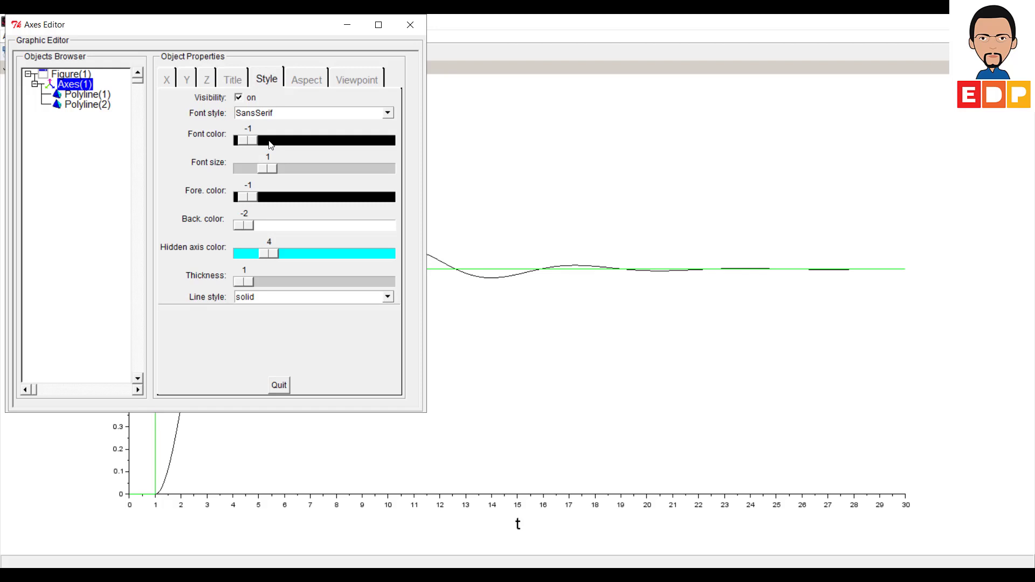
pyautogui.click(270, 145)
pyautogui.click(284, 147)
pyautogui.click(284, 147)
pyautogui.click(285, 141)
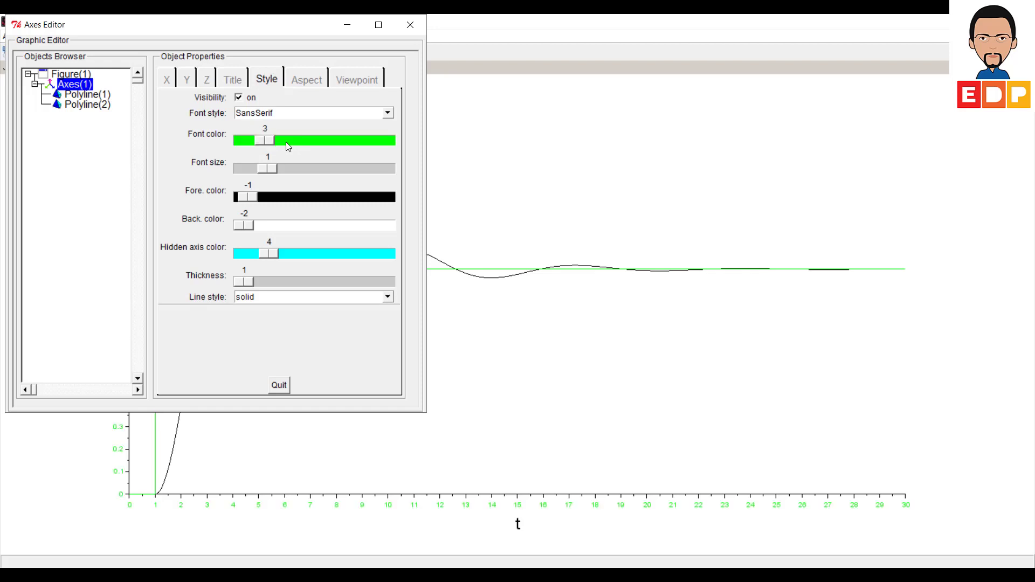
pyautogui.click(285, 141)
pyautogui.click(237, 139)
pyautogui.click(235, 141)
pyautogui.click(235, 141)
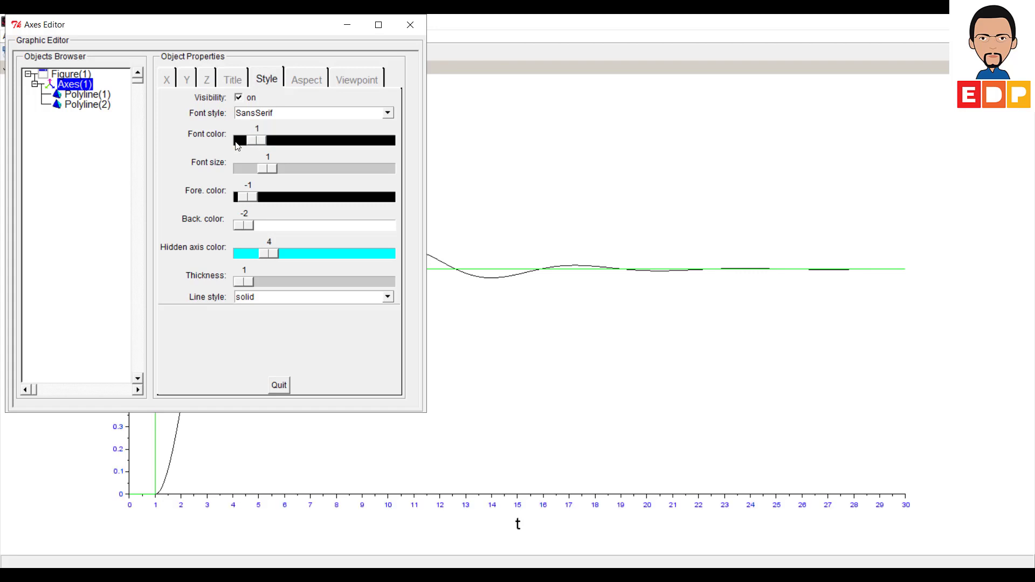
# - Set the font size of the axes' tick numbers to 4
pyautogui.click(287, 168)
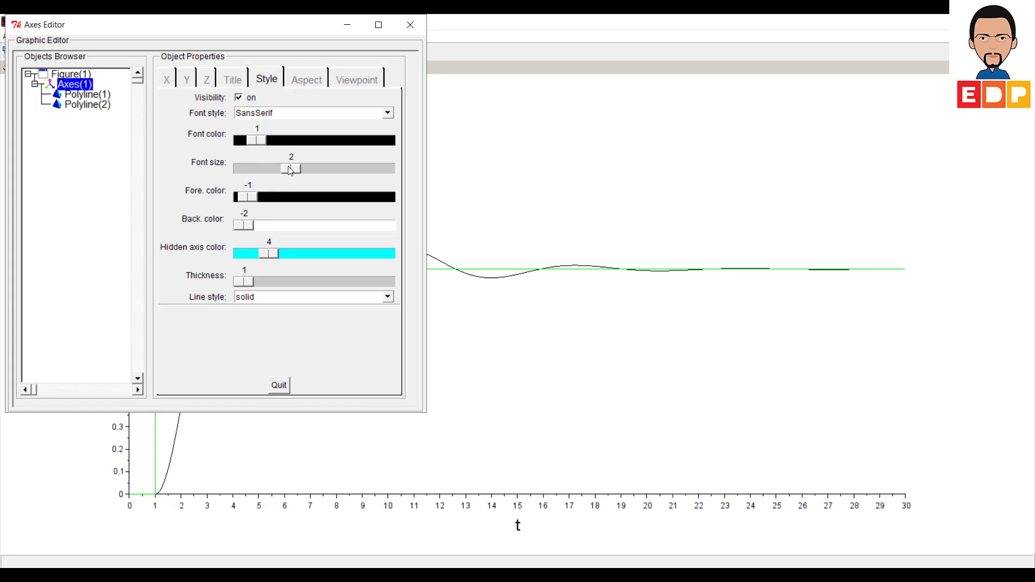
pyautogui.click(319, 172)
pyautogui.click(335, 173)
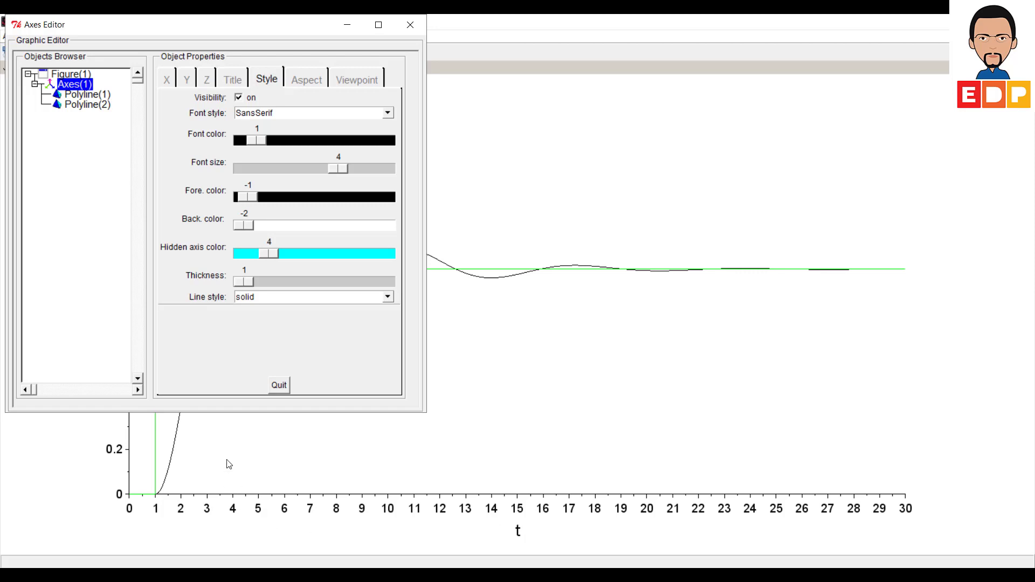
# - Move the editor aside and set the line thickness of Polyline(1), the step curve, to 2.0
pyautogui.moveTo(214, 24); pyautogui.dragTo(327, 74)
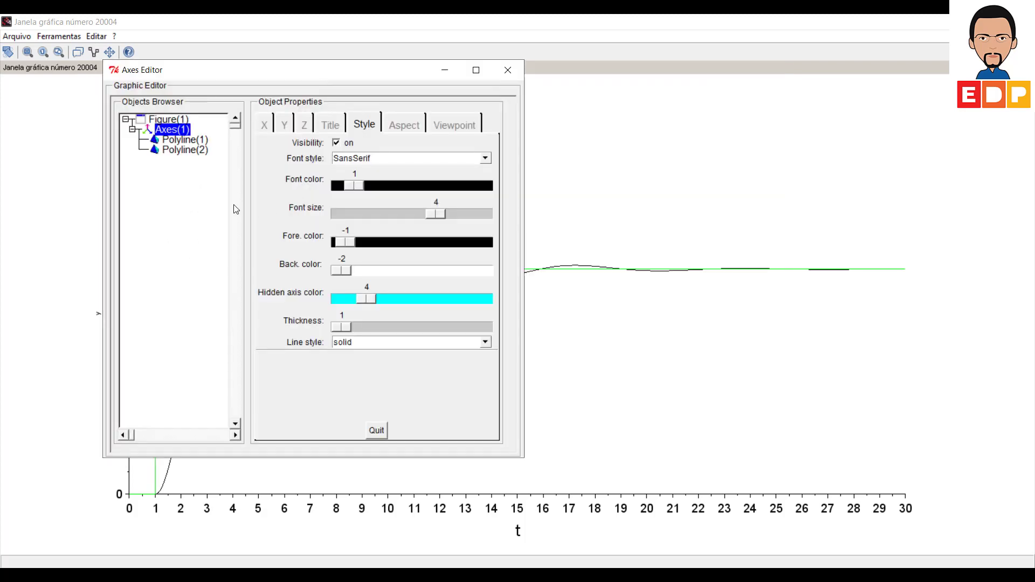
pyautogui.click(187, 142)
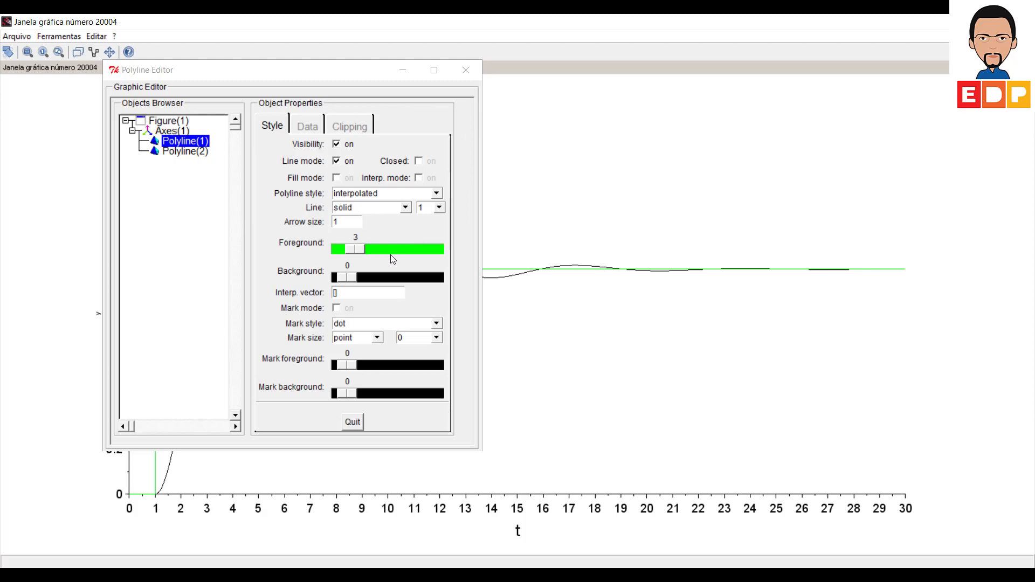
pyautogui.click(440, 208)
pyautogui.click(439, 209)
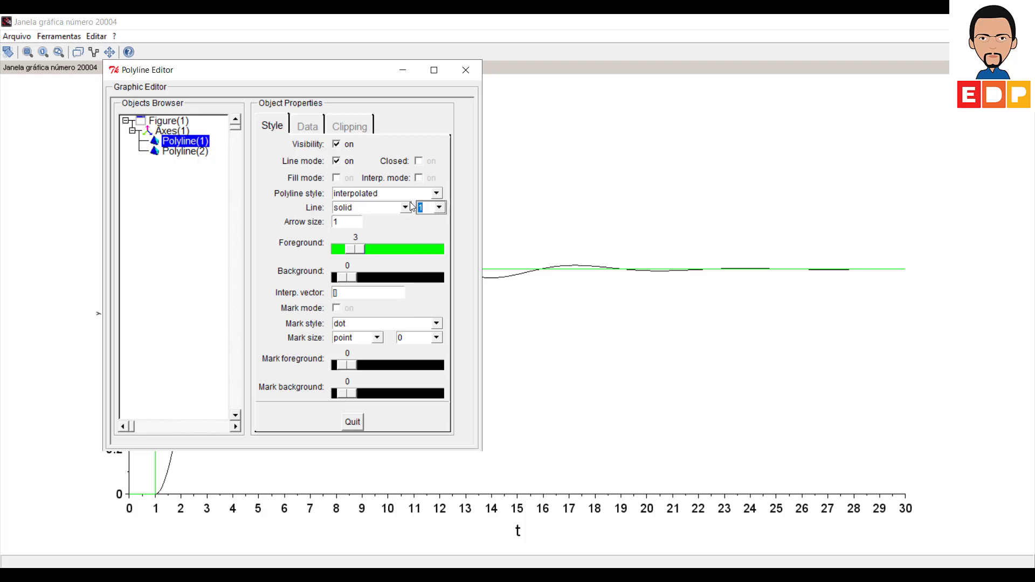
pyautogui.click(439, 208)
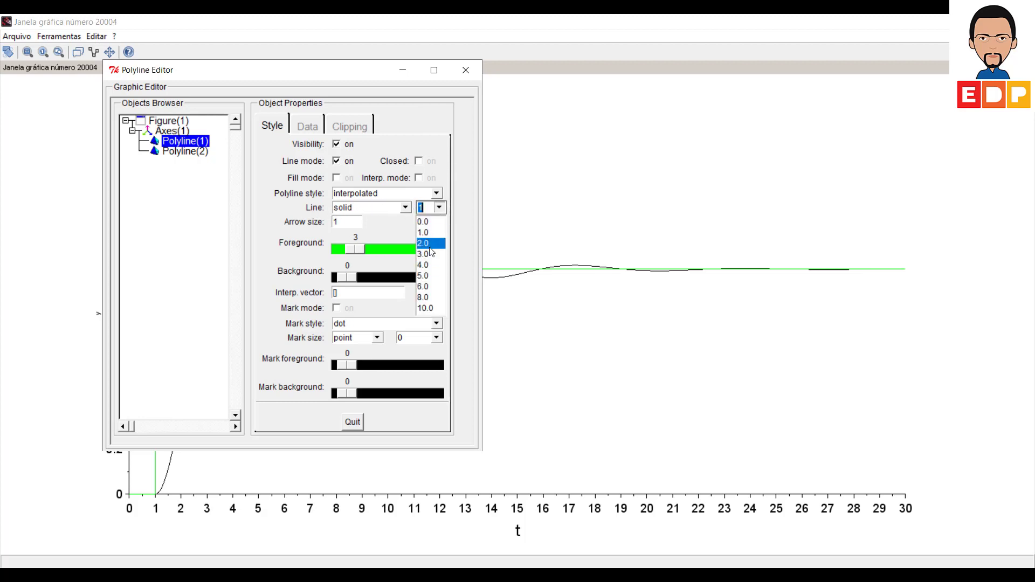
pyautogui.click(430, 246)
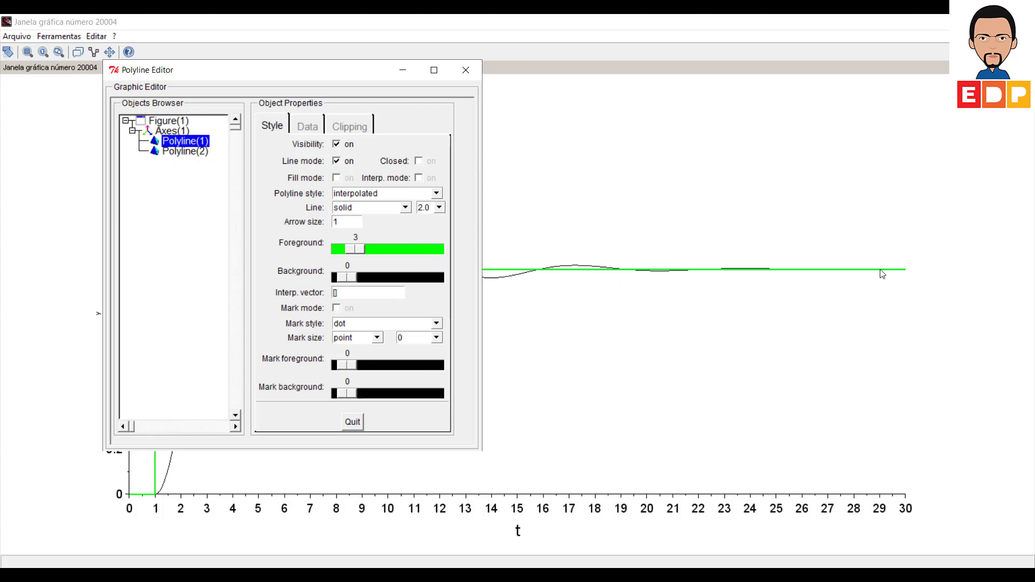
# - Try the dash and dash dot line styles on Polyline(1), then return it to solid
pyautogui.click(405, 208)
pyautogui.click(383, 245)
pyautogui.click(404, 209)
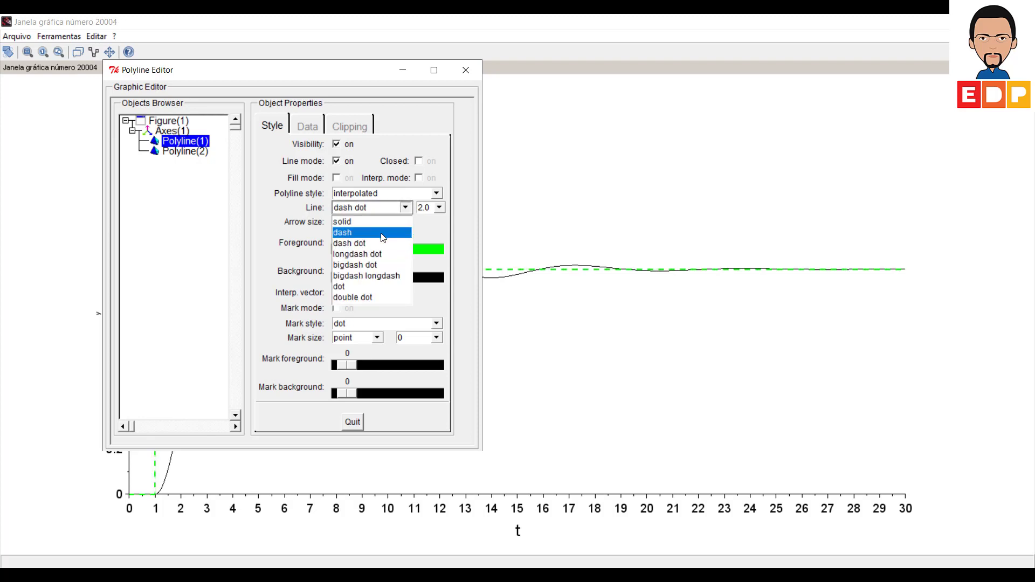
pyautogui.click(380, 234)
pyautogui.click(406, 208)
pyautogui.click(383, 240)
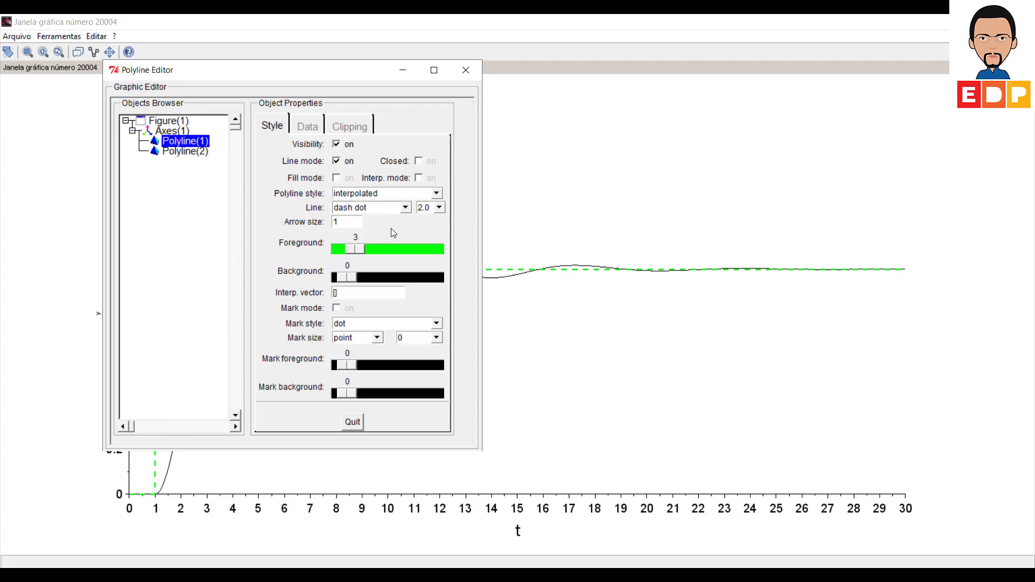
pyautogui.click(405, 209)
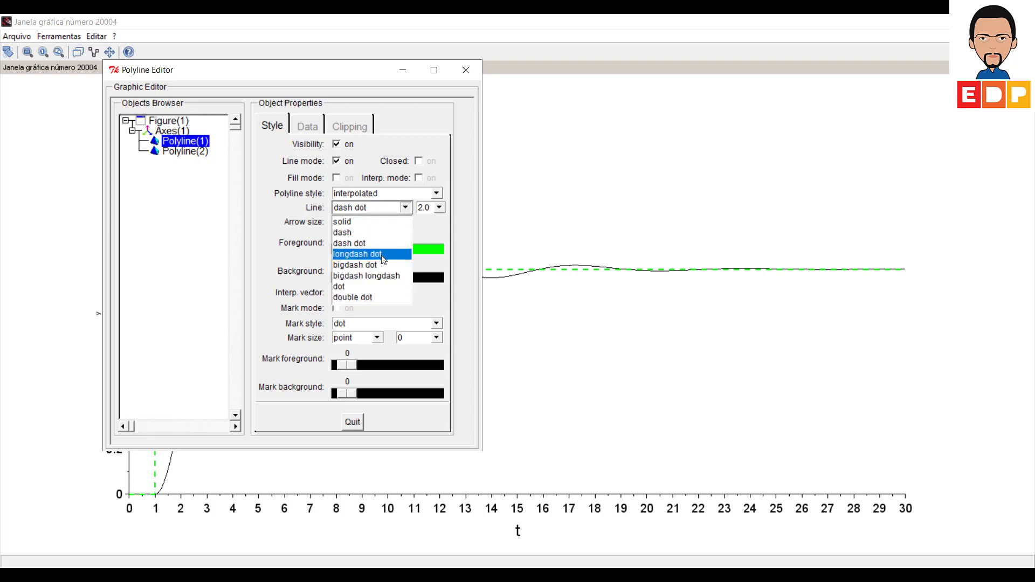
pyautogui.click(379, 222)
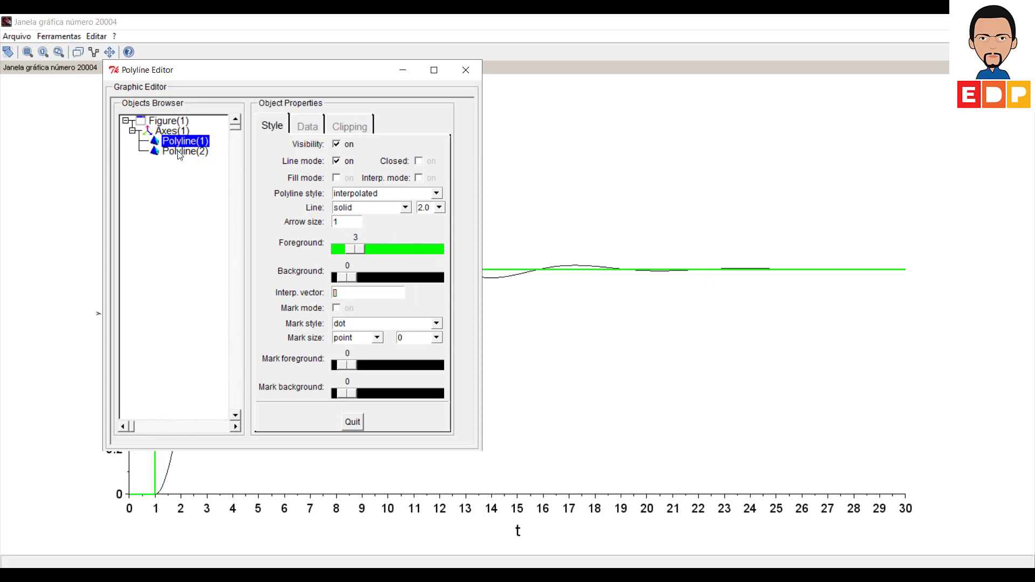
# - Set the foreground of Polyline(1) to color 5, red
pyautogui.click(381, 248)
pyautogui.click(380, 247)
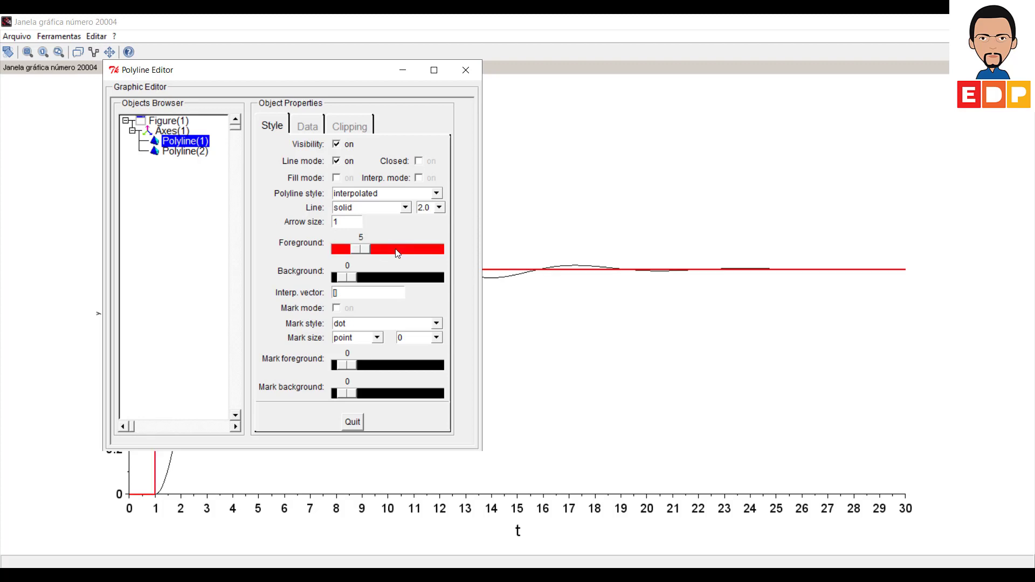
# - Give Polyline(2) a line thickness of 2.0 and foreground color 2, blue, and close the editor
pyautogui.click(173, 152)
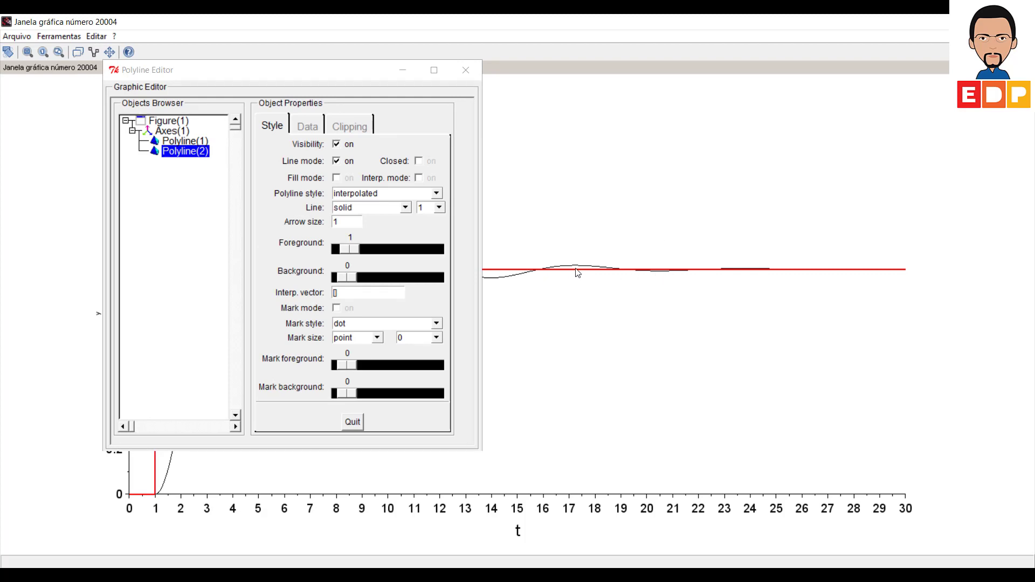
pyautogui.click(439, 207)
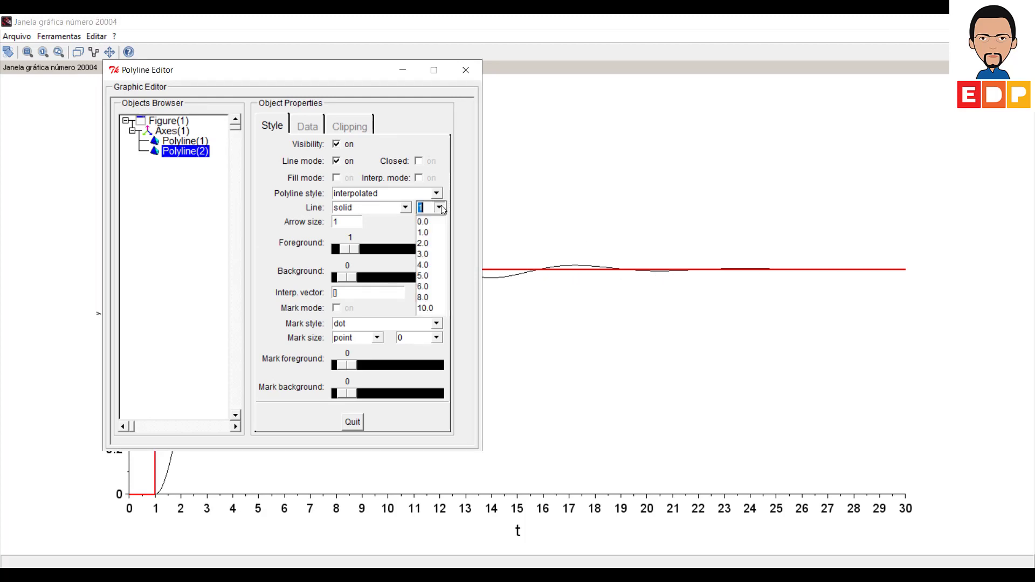
pyautogui.click(425, 244)
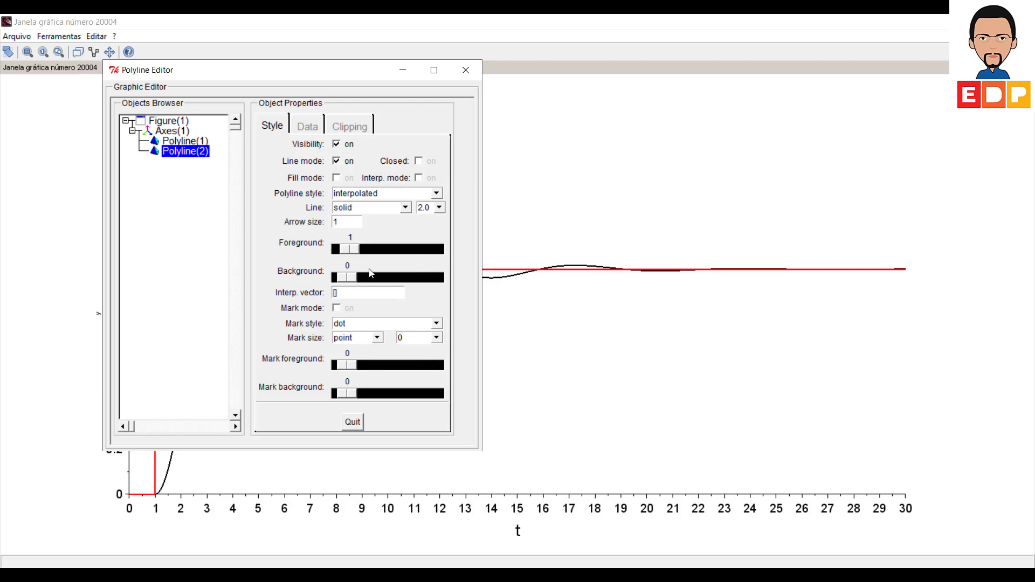
pyautogui.click(380, 251)
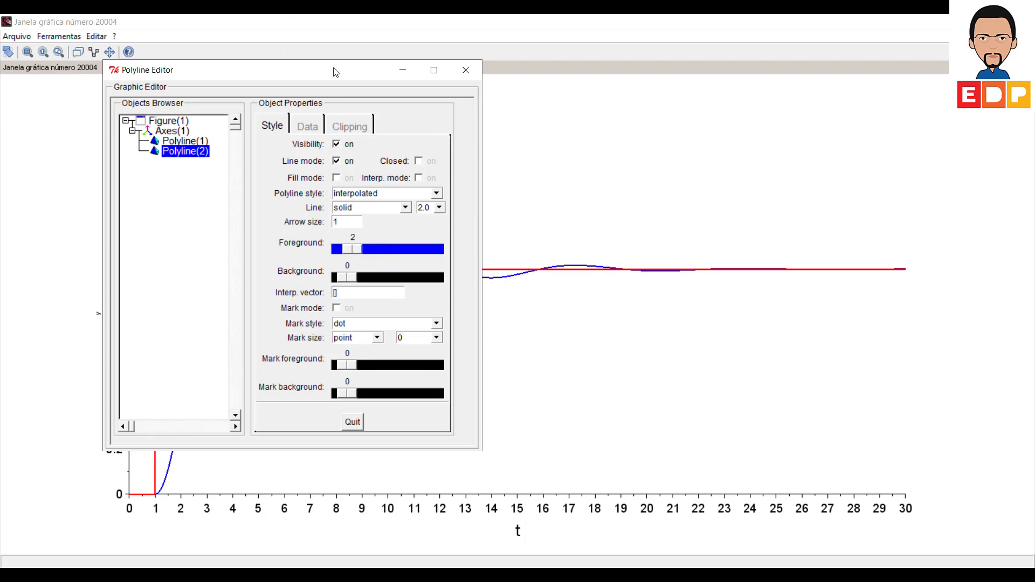
pyautogui.moveTo(334, 63); pyautogui.dragTo(335, 71)
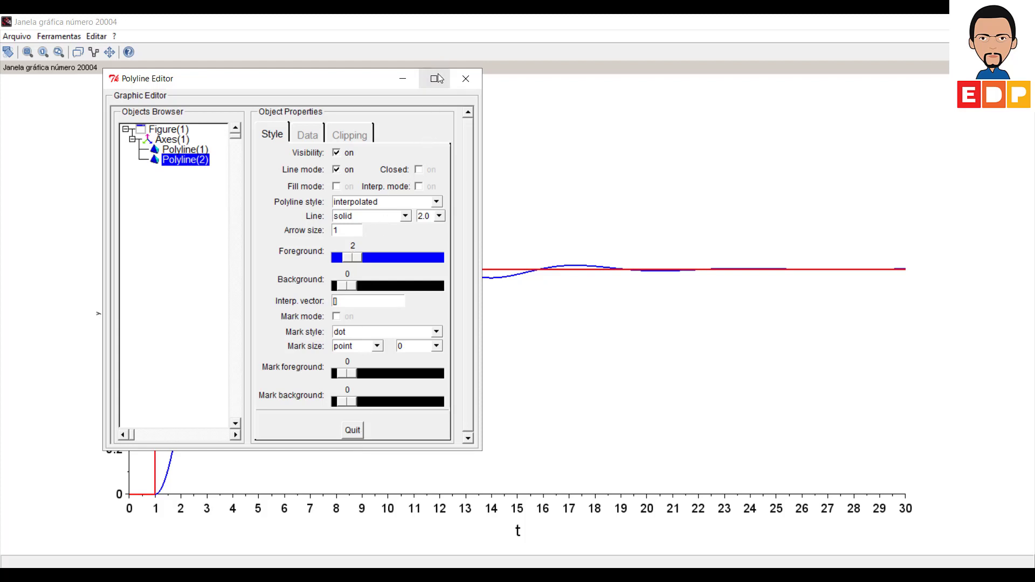
pyautogui.click(351, 433)
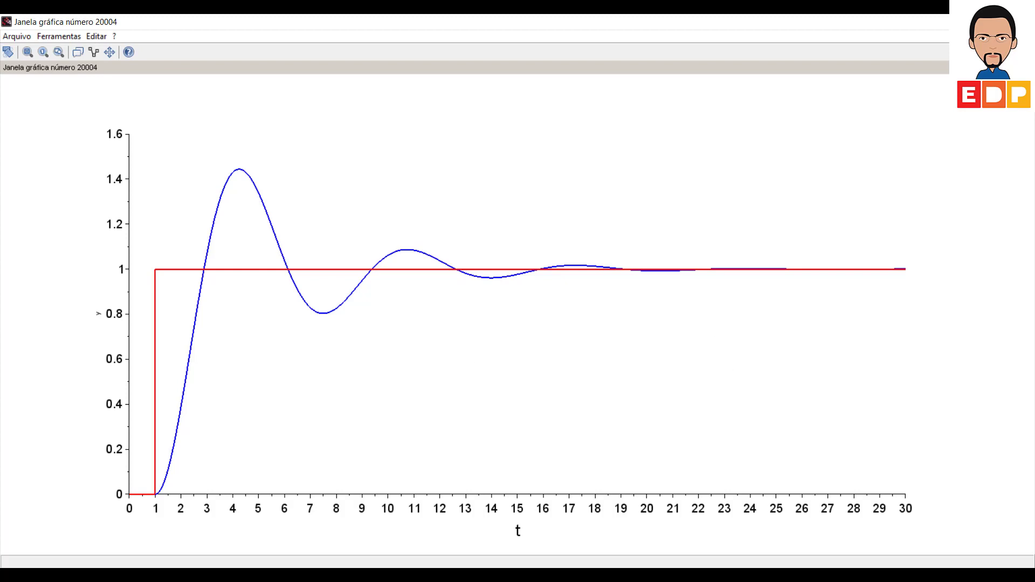
# - Minimize the plot and Xcos windows and run legend("Resposta","Degrau",5) in the Scilab console
pyautogui.click(988, 22)
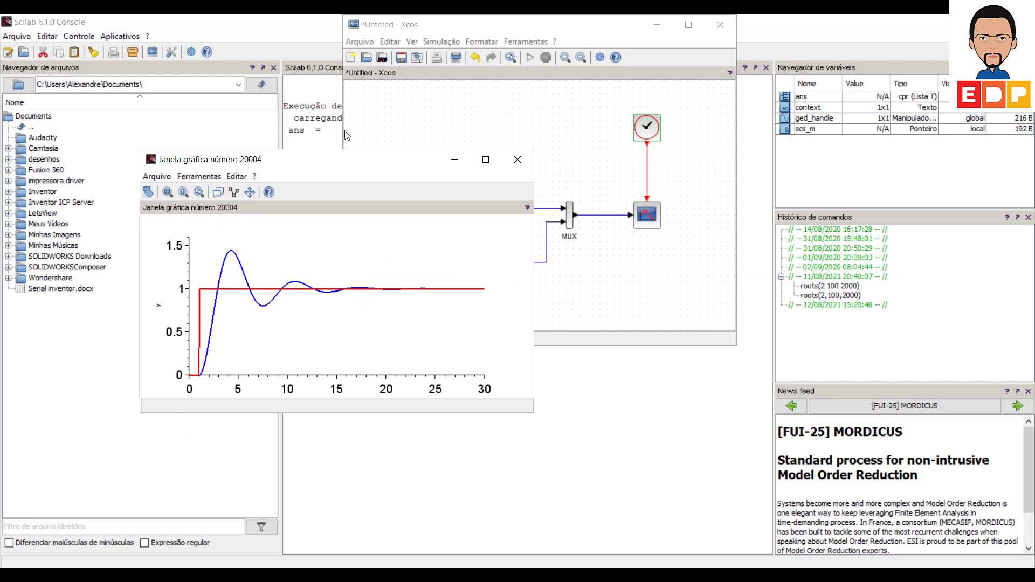
pyautogui.click(658, 25)
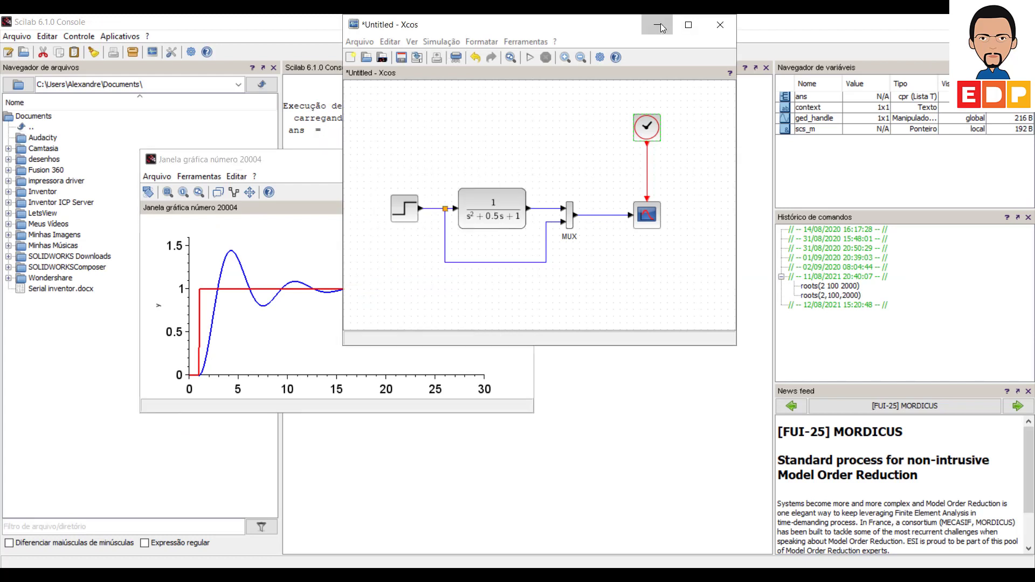
pyautogui.click(456, 160)
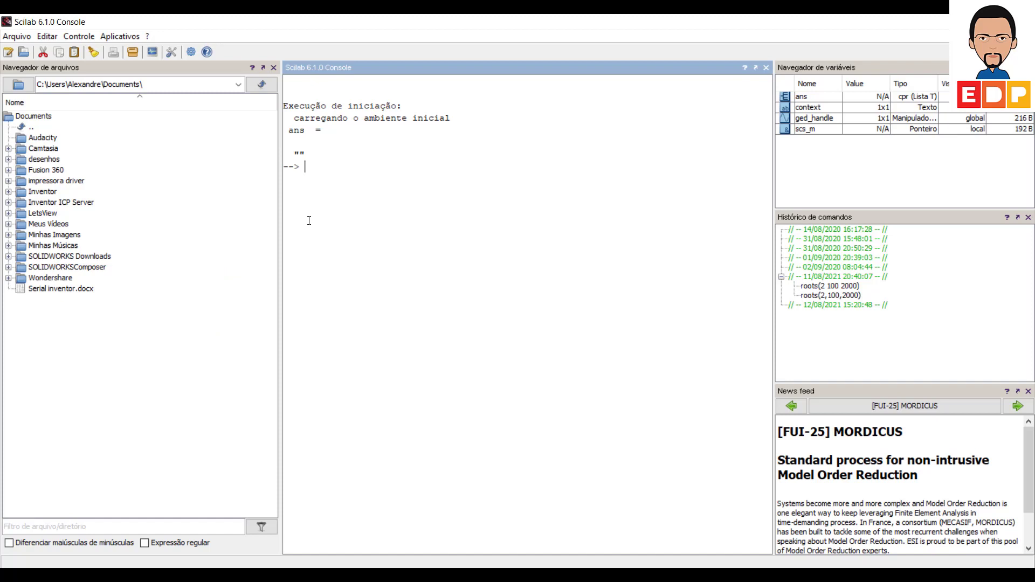
pyautogui.write('legend("Resposta","Degrau"')
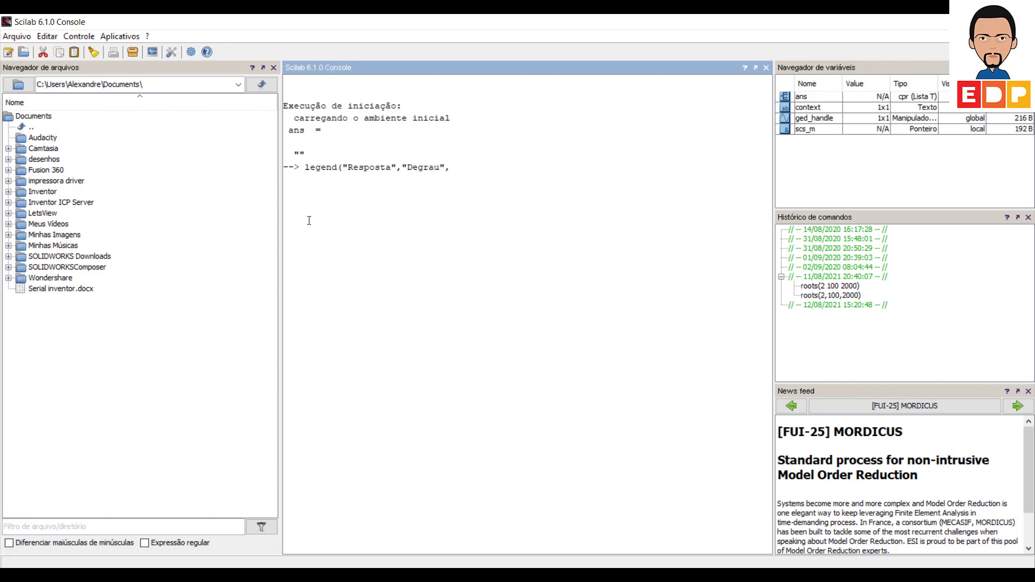
pyautogui.write(',5)')
pyautogui.press('Return')
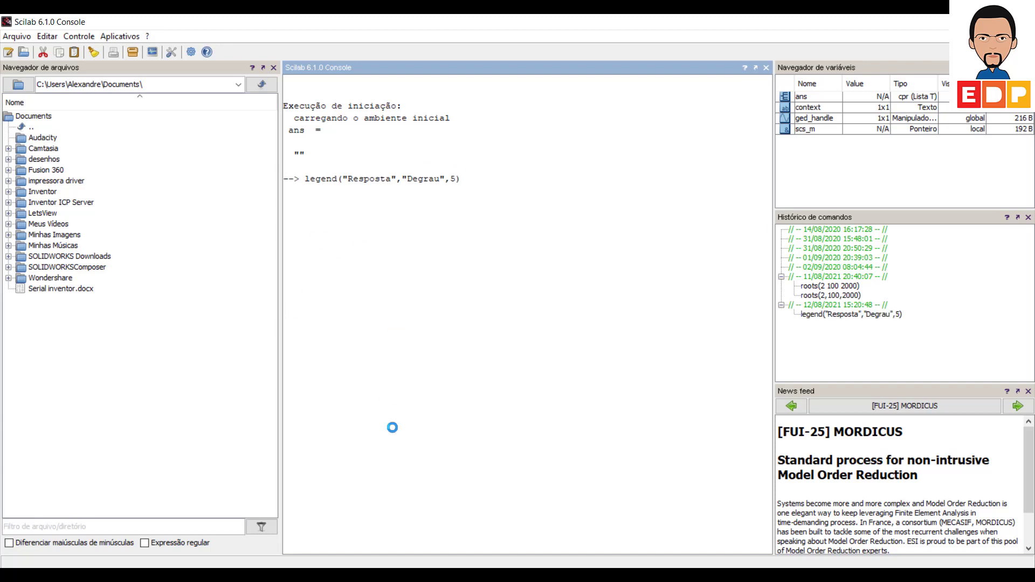
# - Bring back the plot window, place the legend above the curves near the upper right of the plot, and maximize the window
pyautogui.moveTo(448, 576)
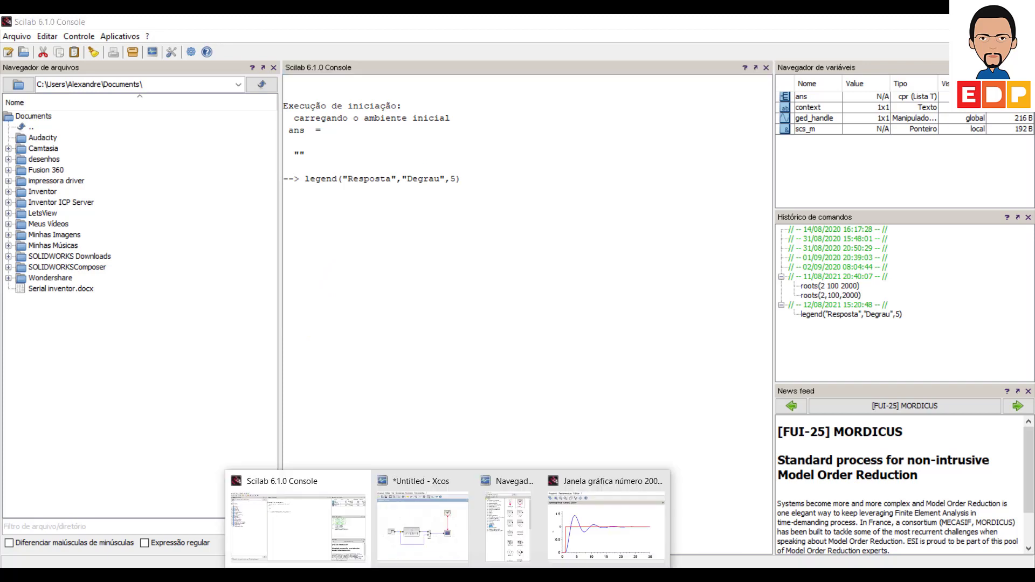
pyautogui.click(637, 552)
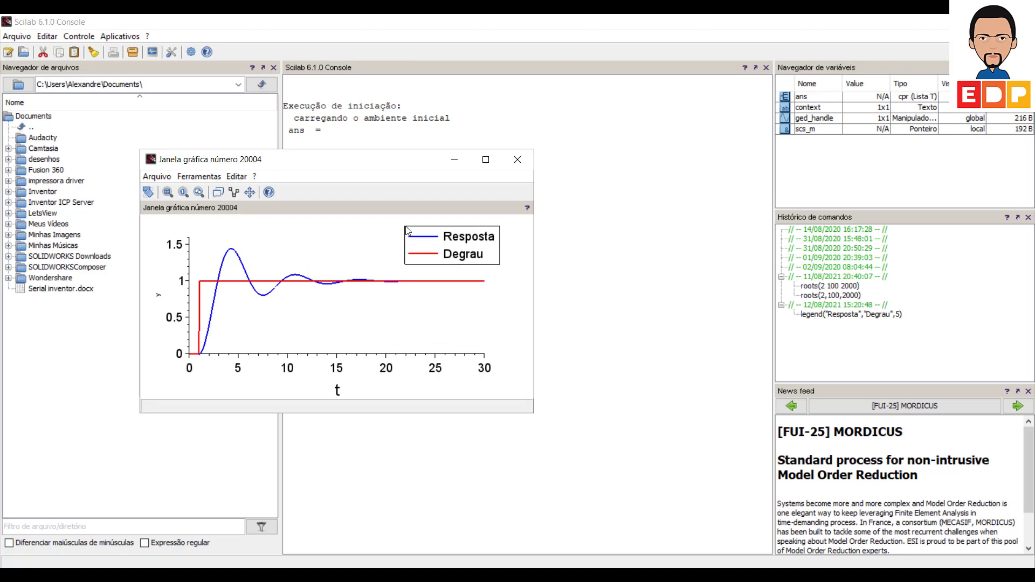
pyautogui.click(407, 230)
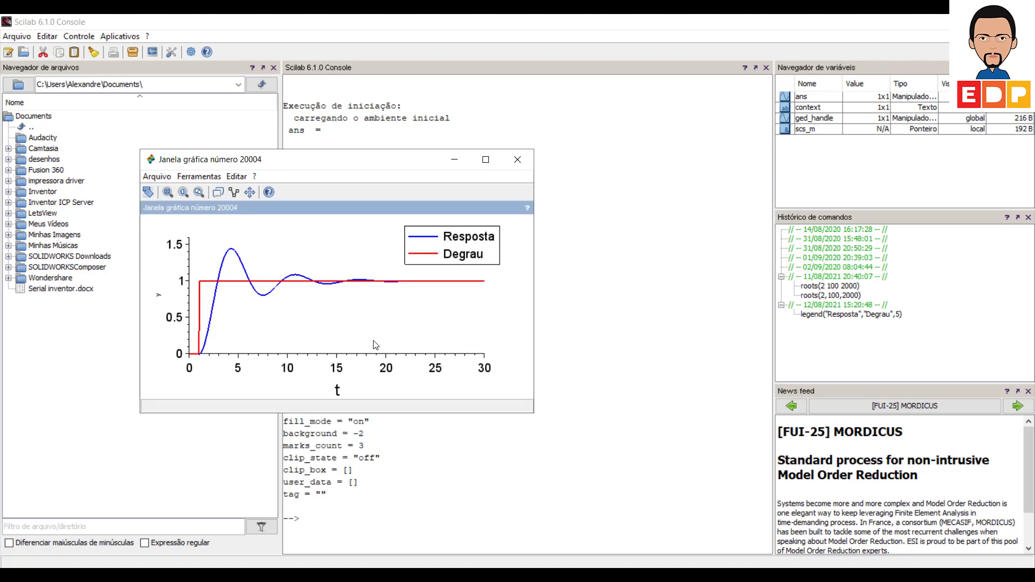
pyautogui.click(486, 161)
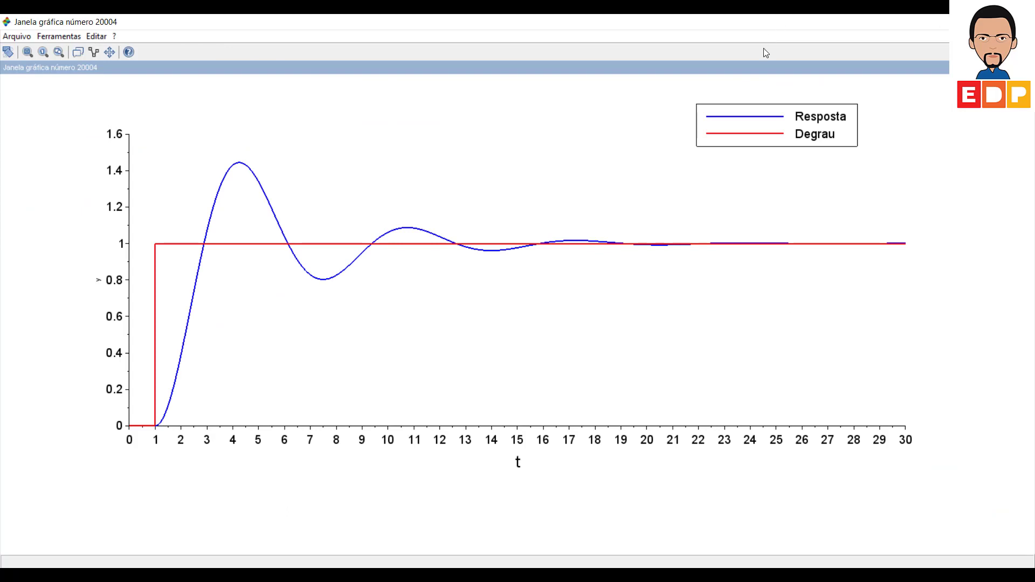
# - Review the transfer function and MUX blocks in the Xcos diagram and return to the plot to compare the legend order
pyautogui.click(944, 22)
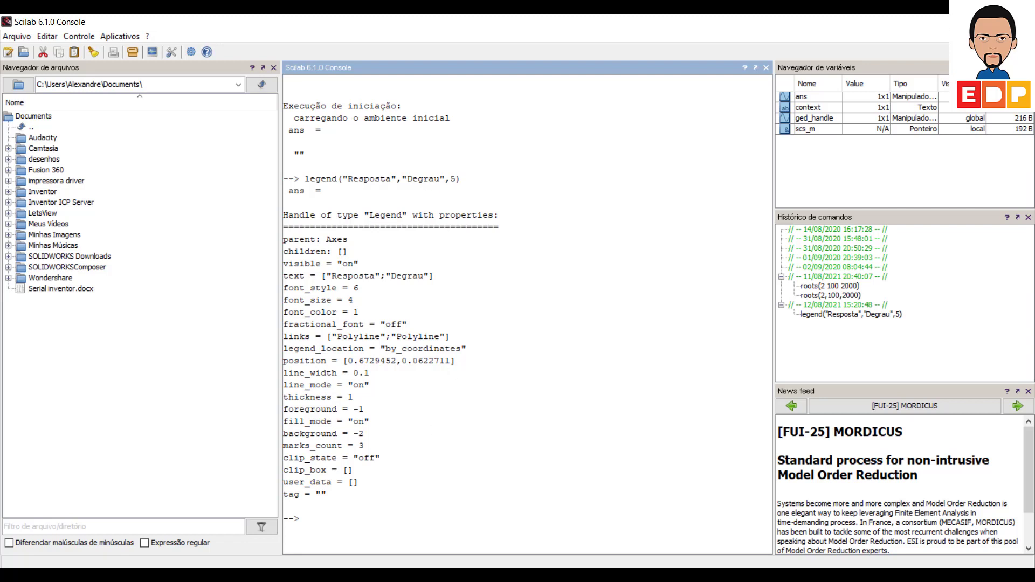
pyautogui.moveTo(448, 574)
pyautogui.click(409, 525)
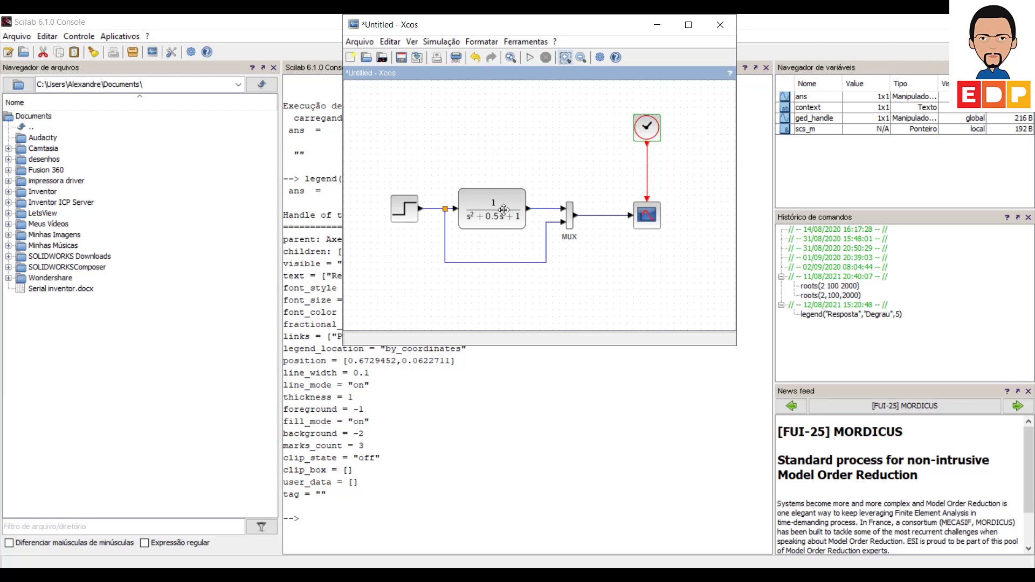
pyautogui.moveTo(504, 210)
pyautogui.moveTo(561, 224)
pyautogui.click(659, 25)
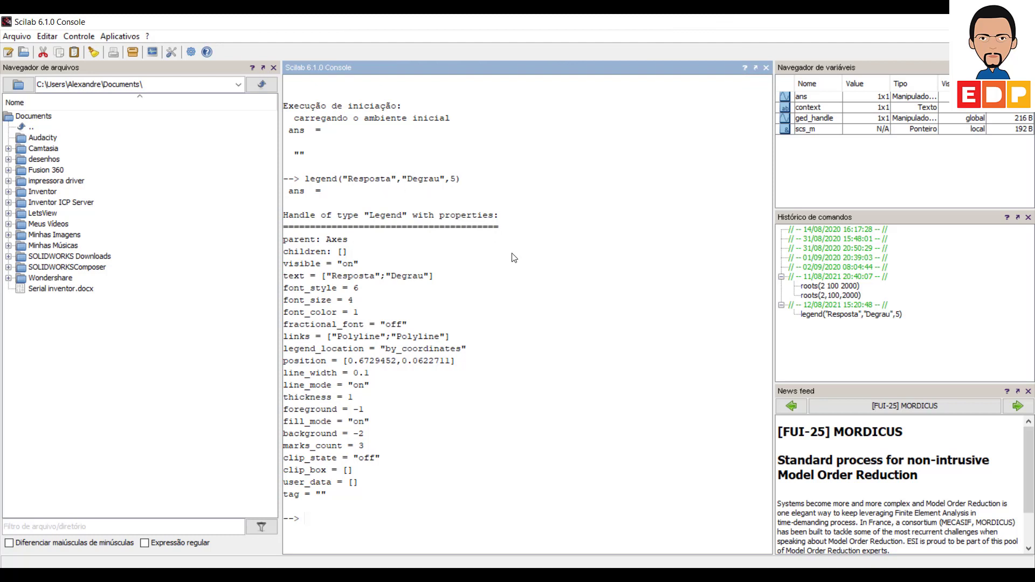
pyautogui.click(448, 575)
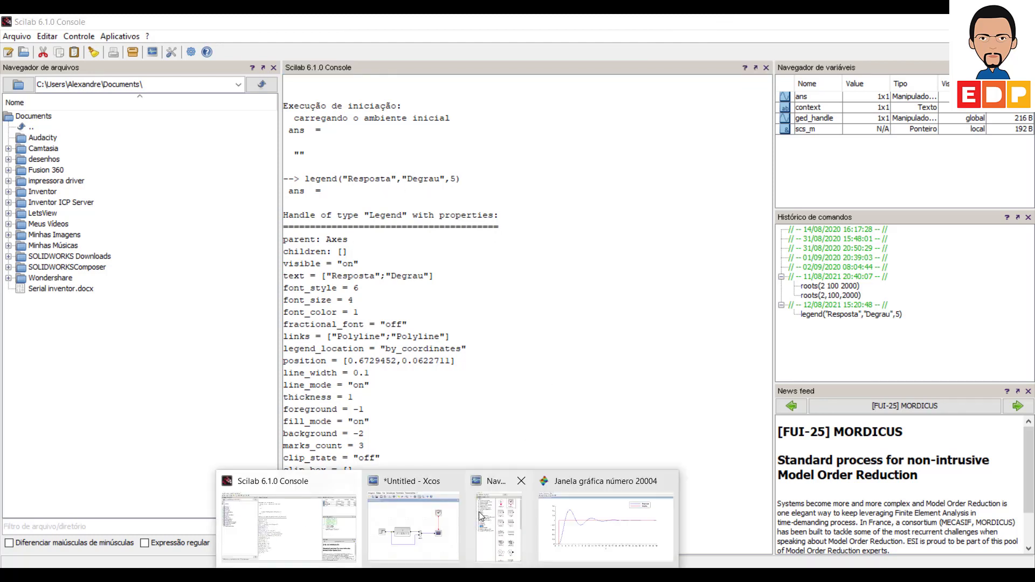
pyautogui.click(591, 538)
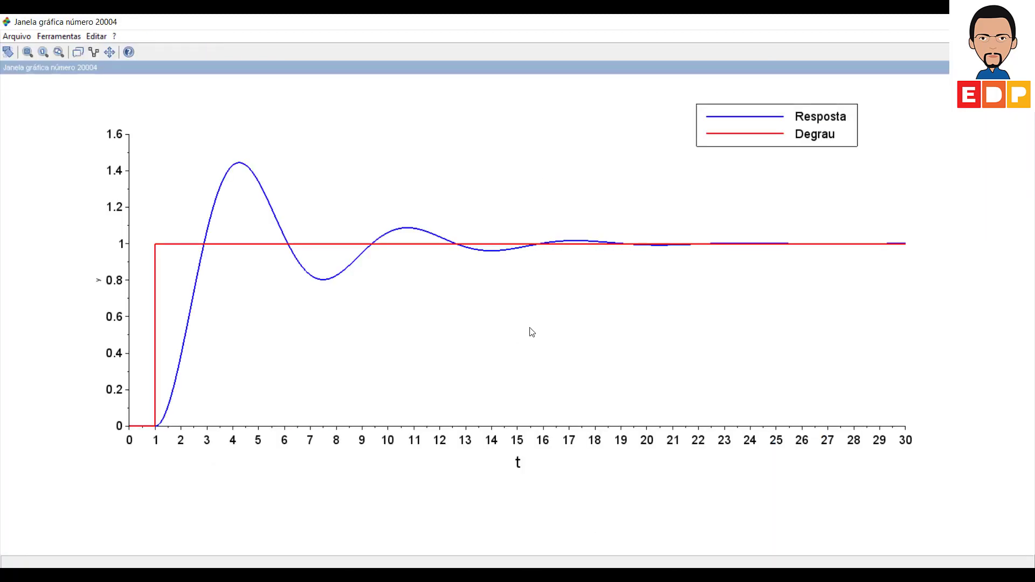